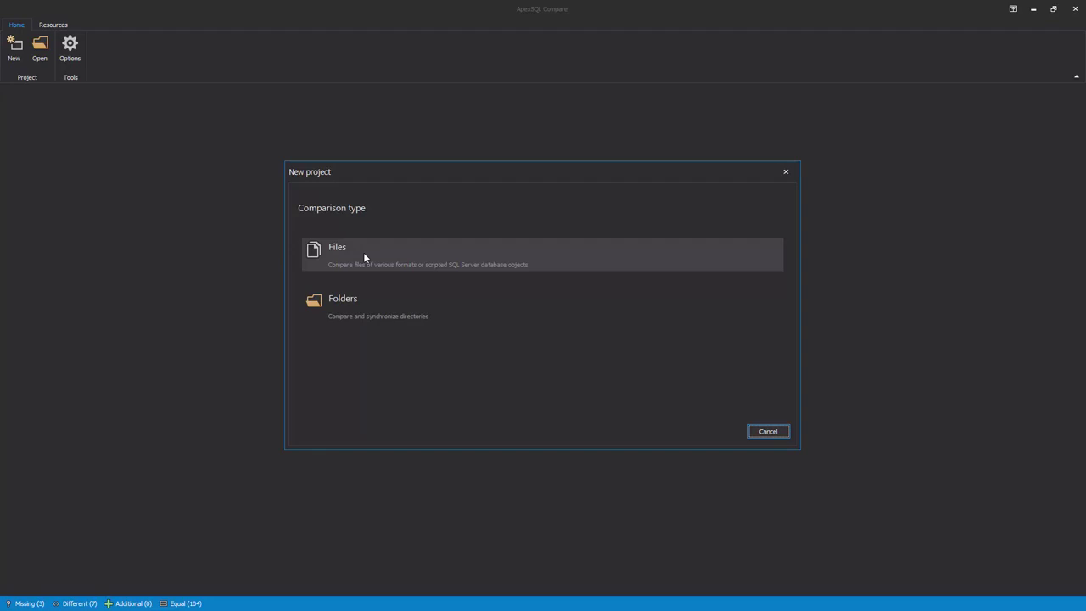
Start a new file comparison project with File as the source type on both the left and right sides
left_click(363, 252)
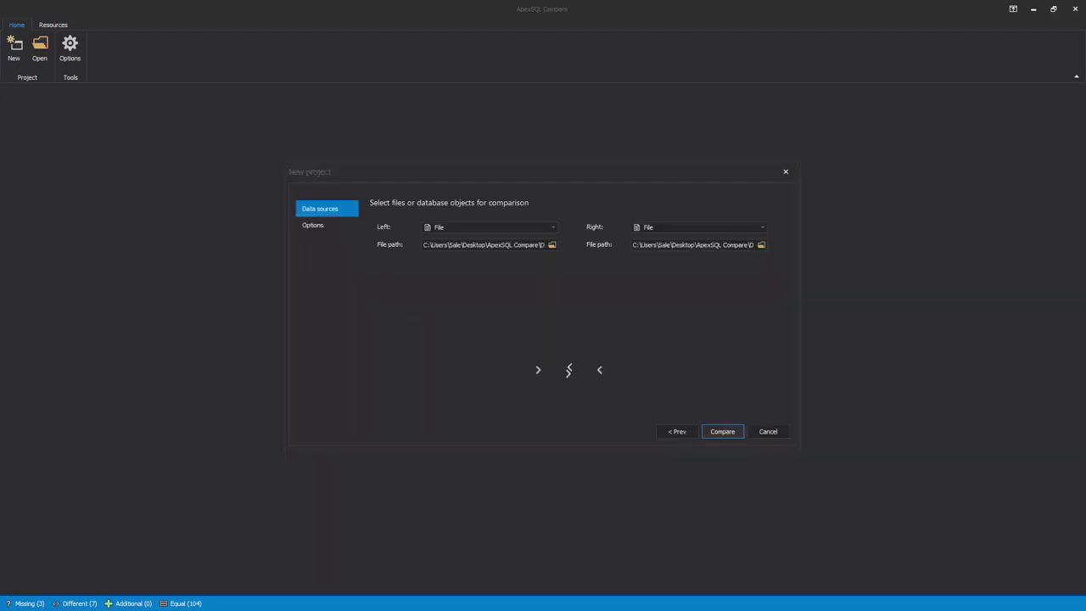
left_click(356, 175)
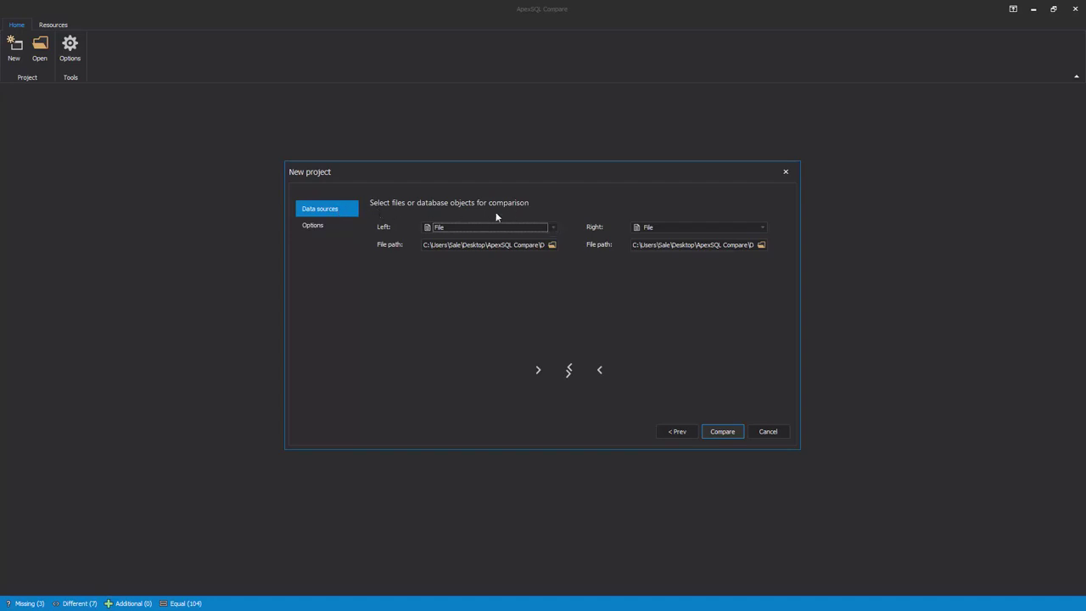
left_click(553, 229)
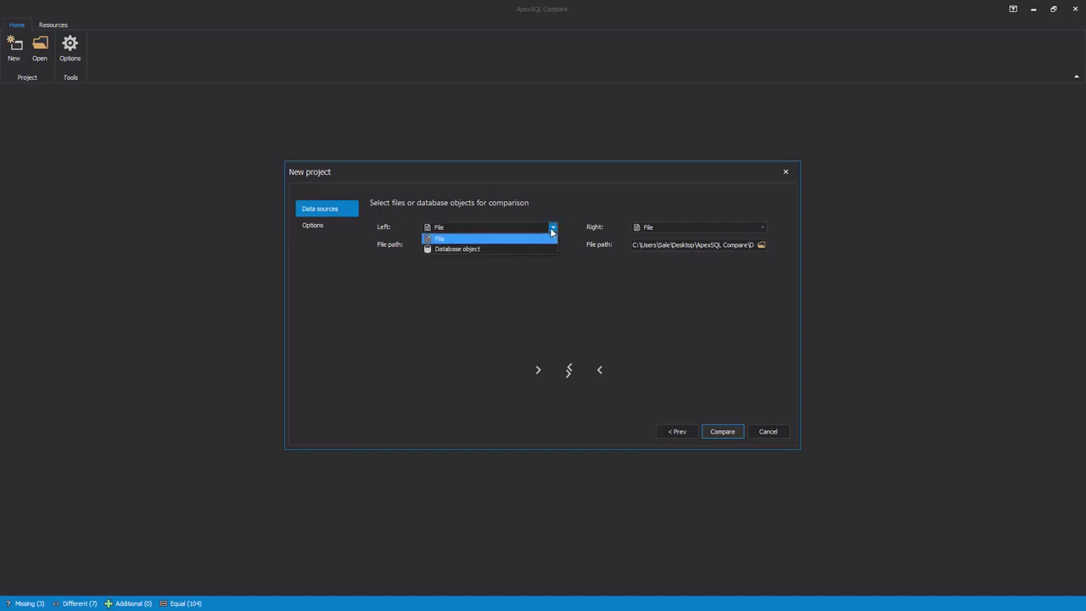
left_click(489, 241)
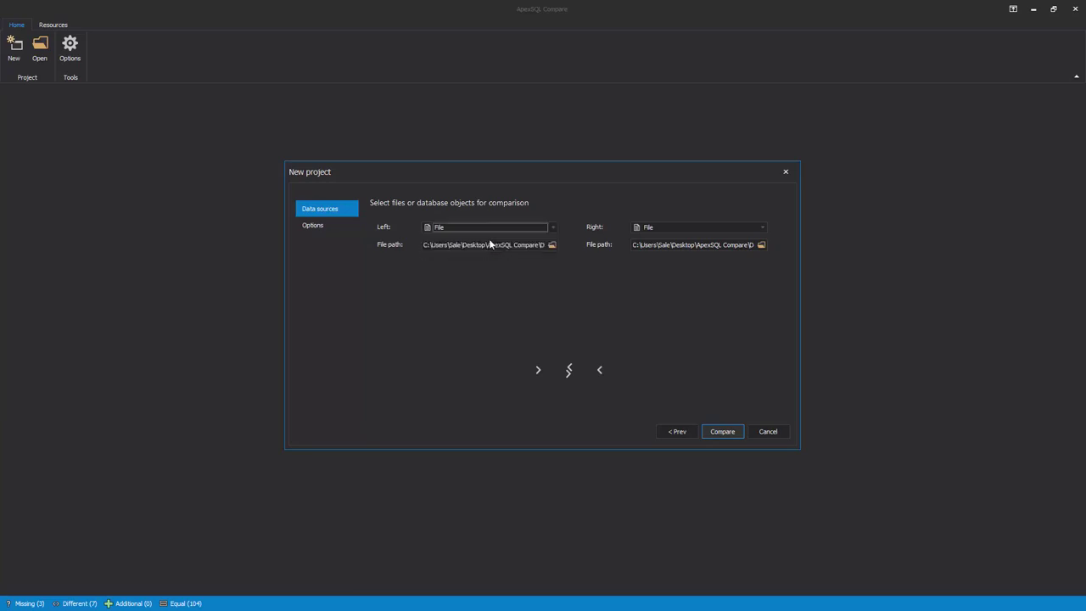
left_click(693, 227)
left_click(653, 238)
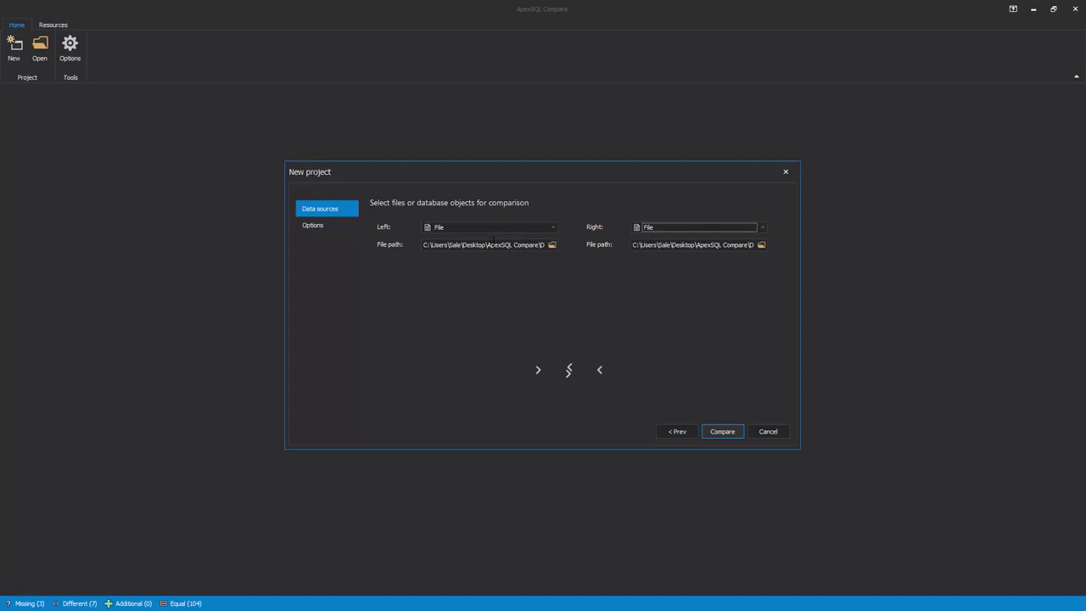
Check the full file paths of the left and right comparison sources
left_click_drag(435, 245, 570, 245)
left_click(523, 245)
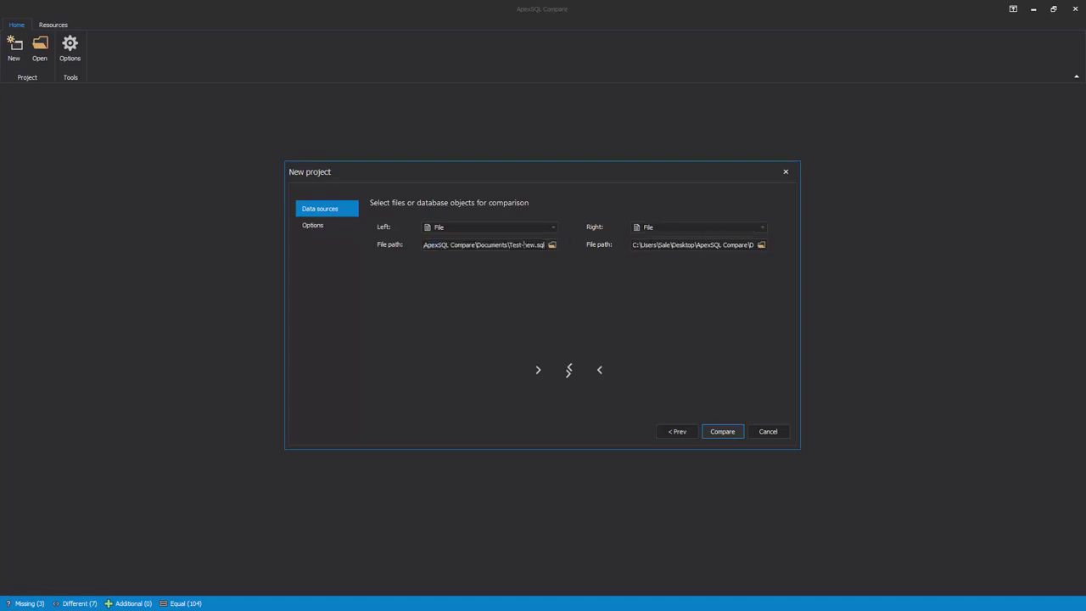
left_click_drag(659, 244, 768, 244)
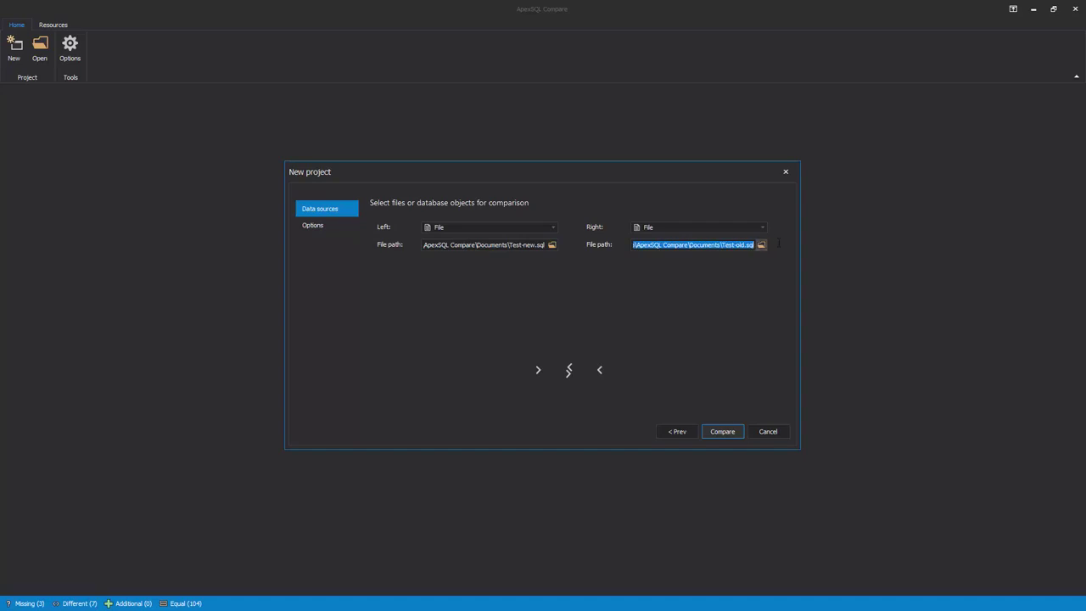
left_click(730, 245)
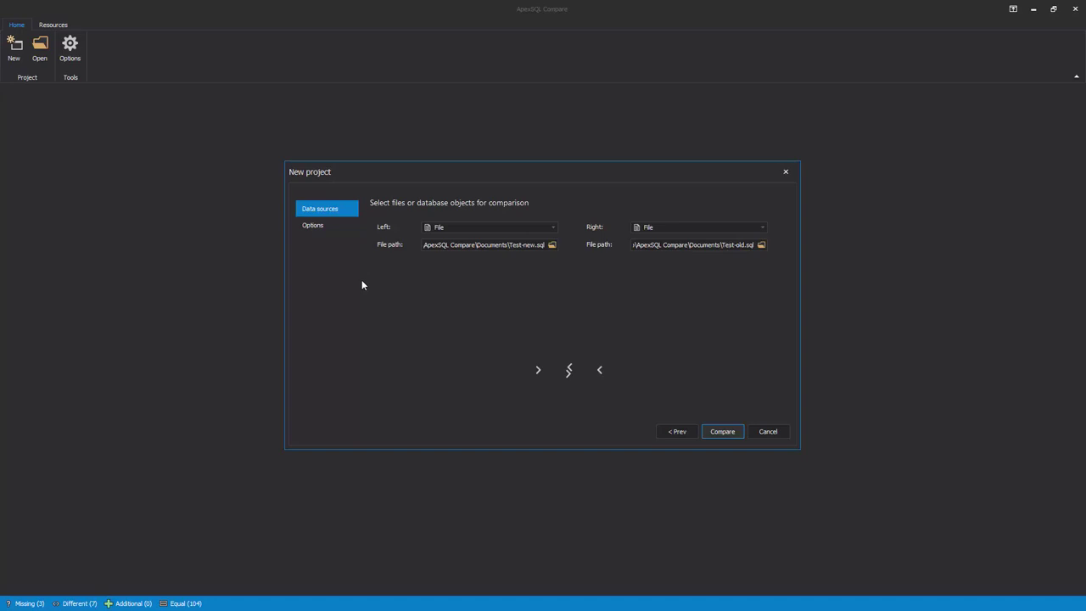
Compare Test-new.sql with Test-old.sql in Line mode, ignoring comments and permissions, and go to the first differences
left_click(320, 226)
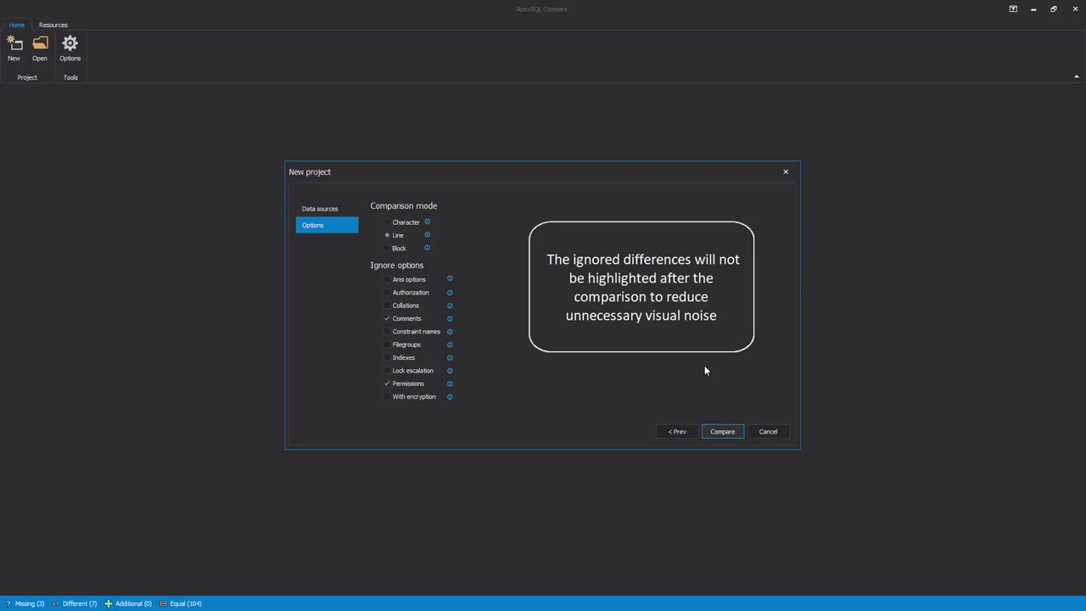
left_click(723, 433)
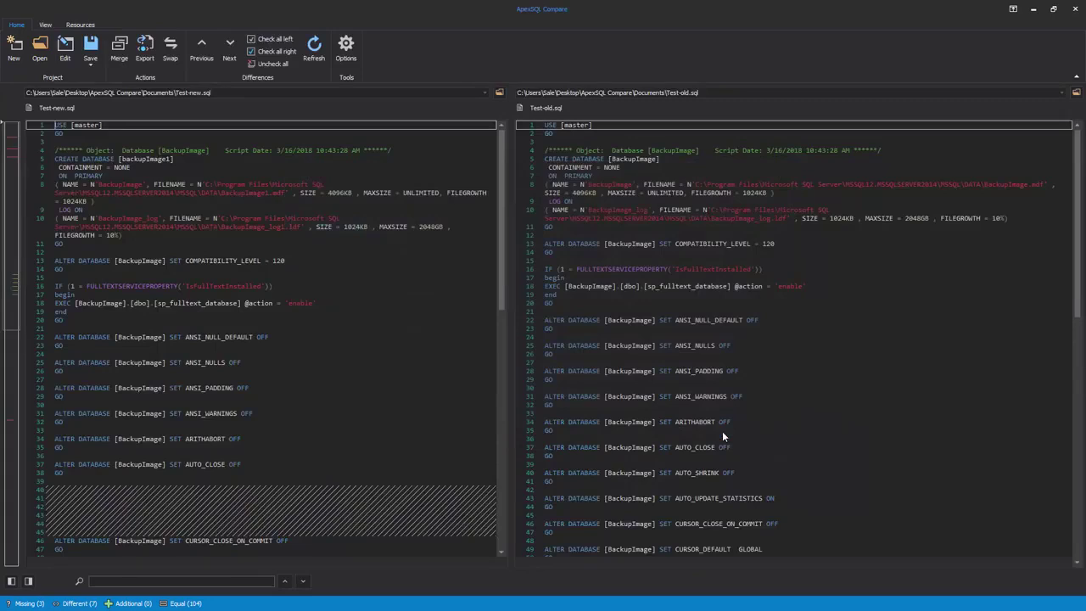
left_click(15, 142)
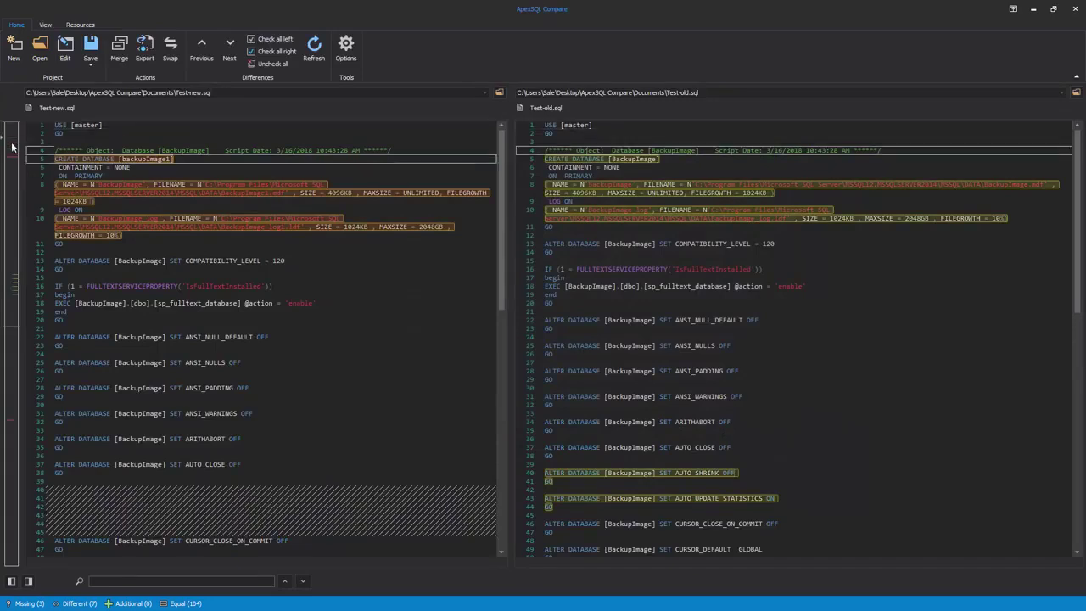
mouse_move(12, 164)
left_mouse_down()
mouse_move(13, 289)
mouse_move(11, 167)
left_mouse_up()
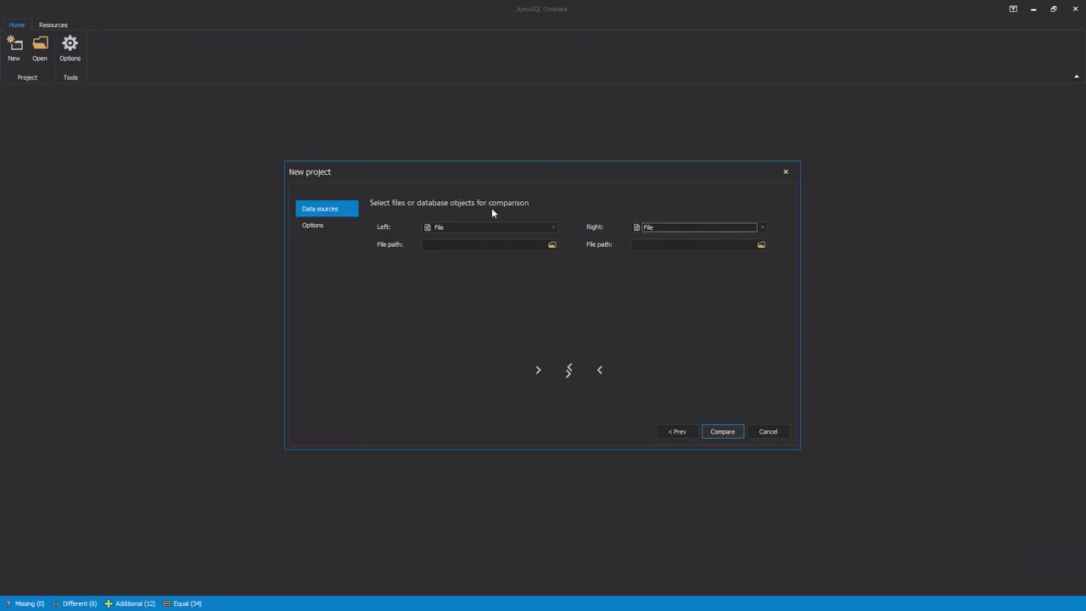
Set both sources to database objects, with user_details from AdventureWorks2017 on the left side and AdventureWorks2018 on the right side
left_click(554, 226)
left_click(522, 246)
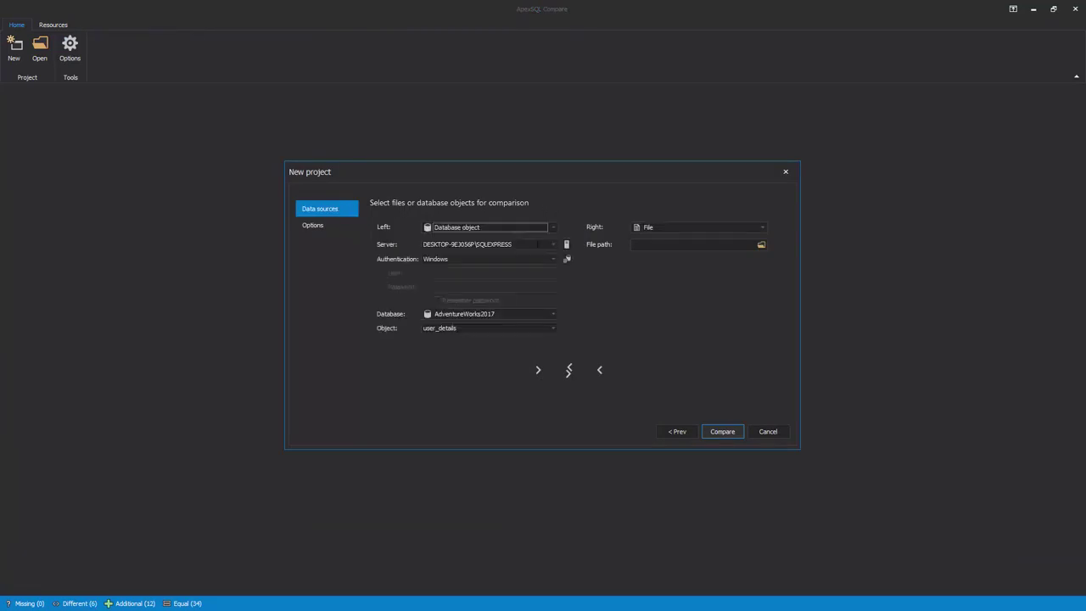
left_click(763, 227)
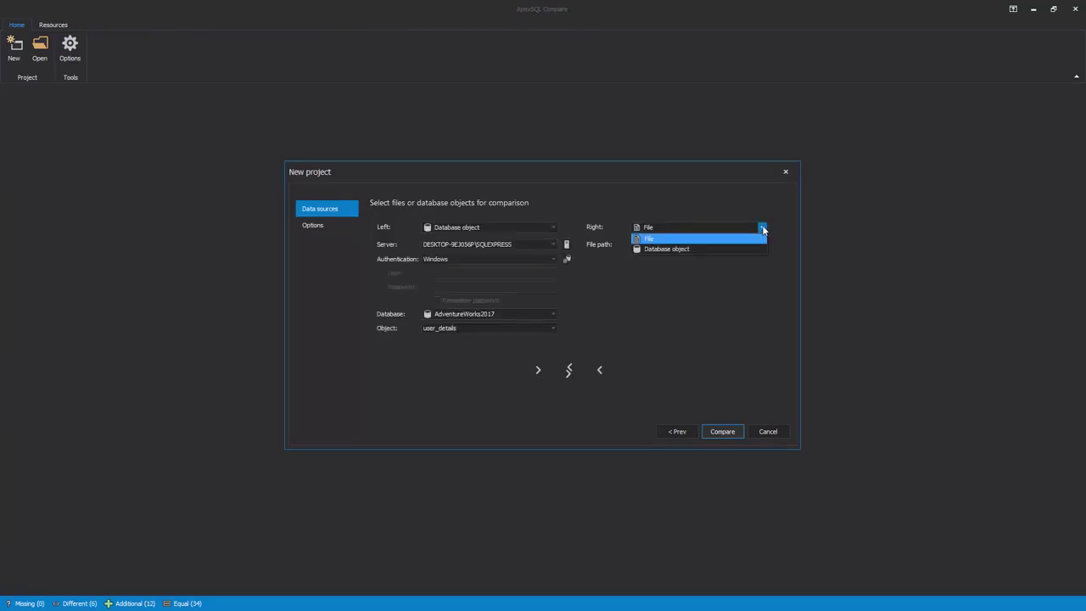
left_click(701, 251)
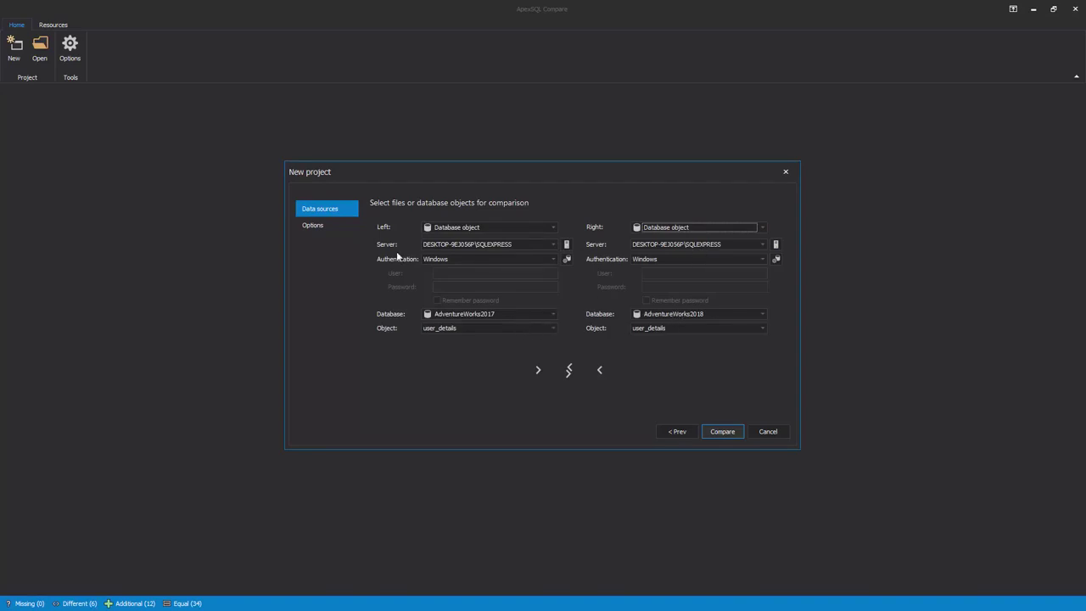
Compare the two user_details tables in Character mode, ignoring ANSI options, comments and permissions
left_click(324, 225)
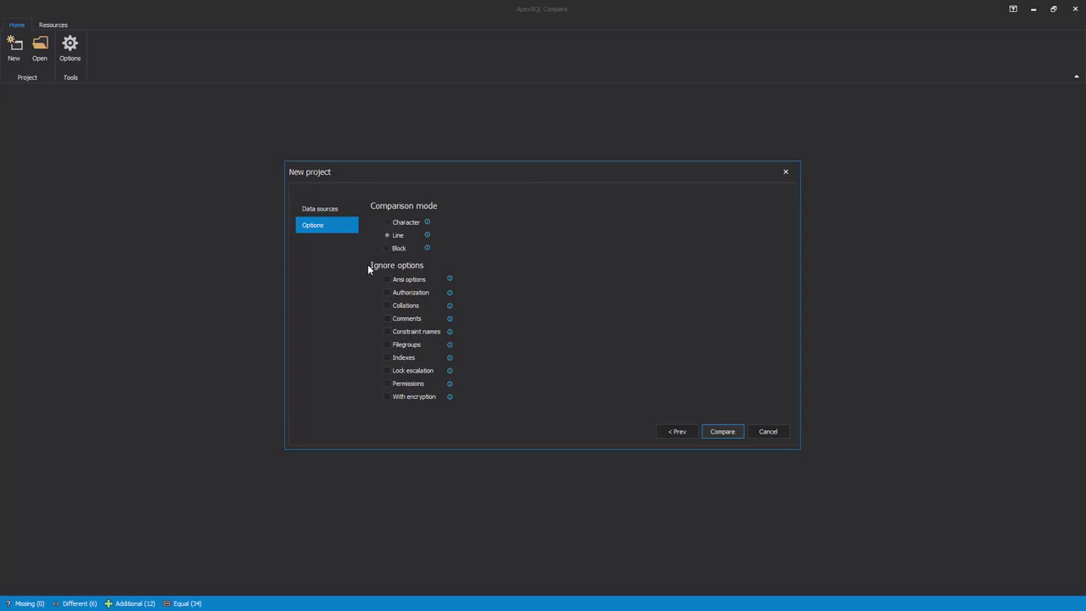
left_click(388, 222)
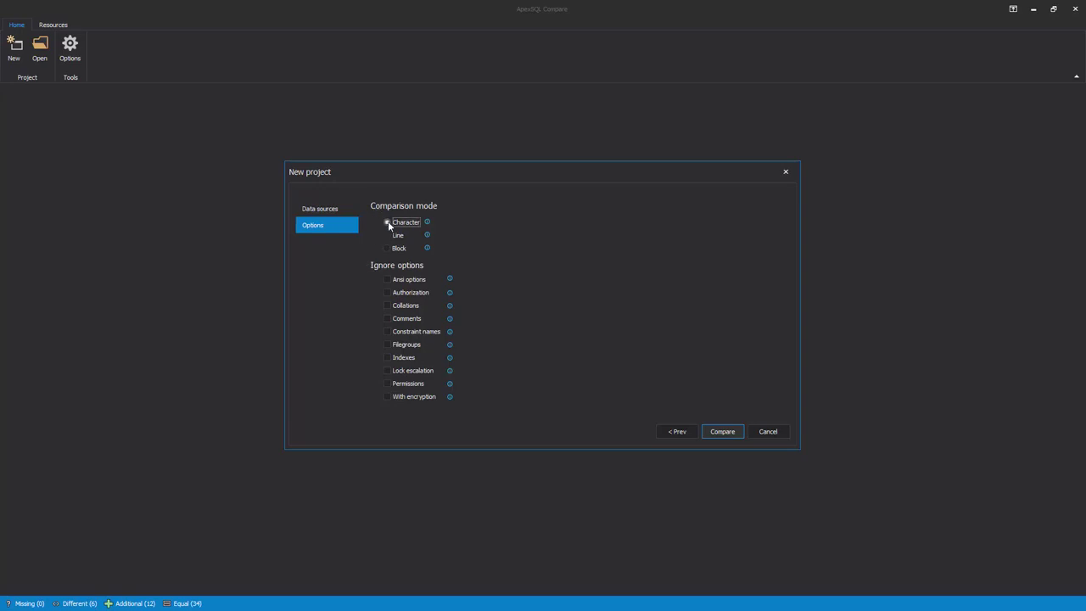
left_click(387, 279)
left_click(387, 318)
left_click(386, 382)
left_click(720, 433)
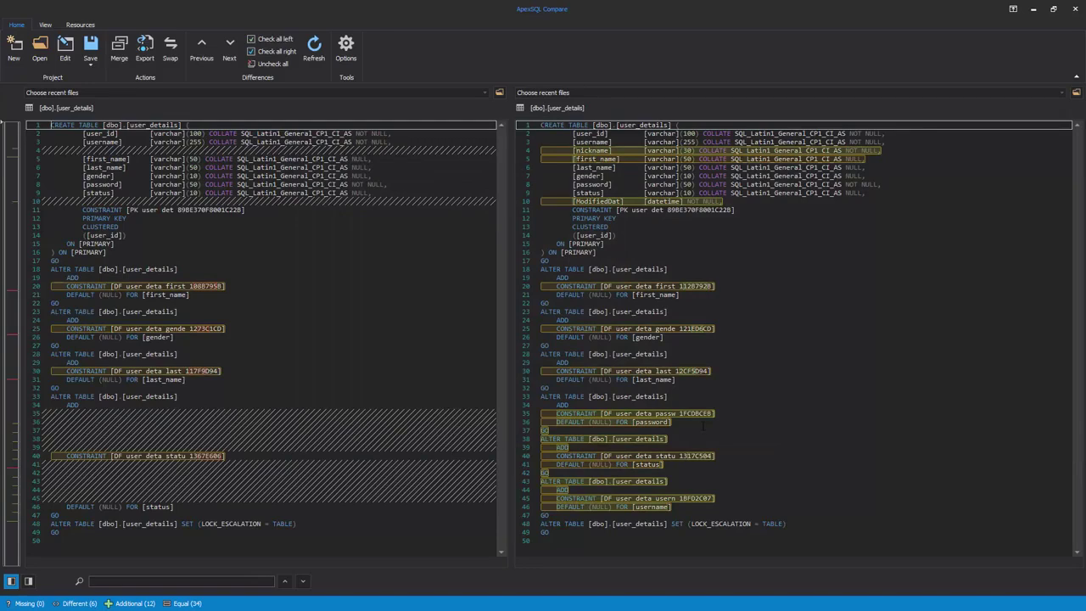
Examine the highlighted differences between the two user_details scripts and the summary of missing, different, additional and equal lines
left_click(16, 159)
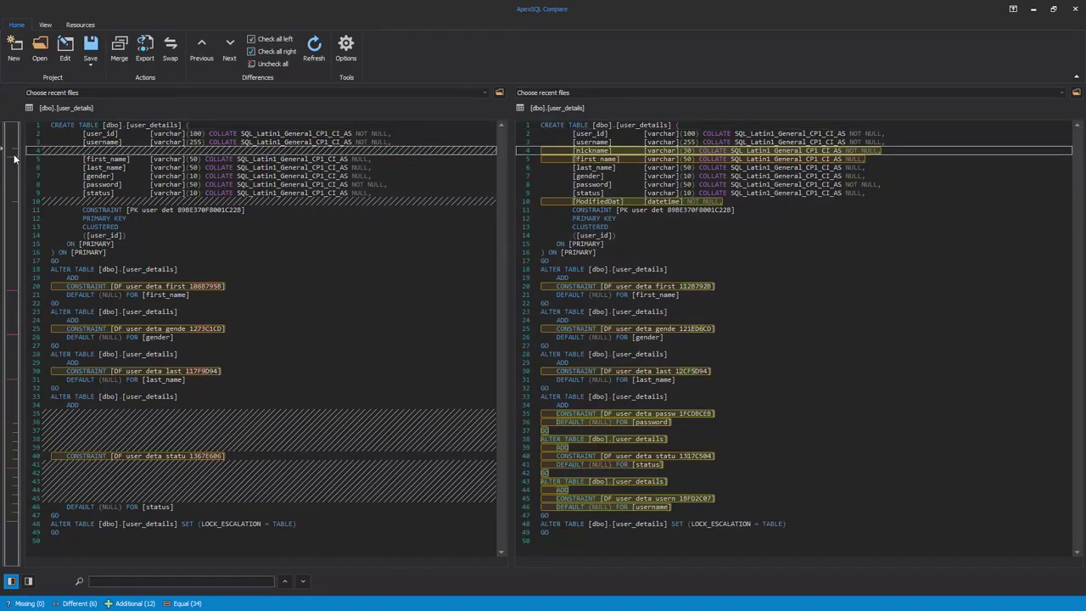
left_click(13, 290)
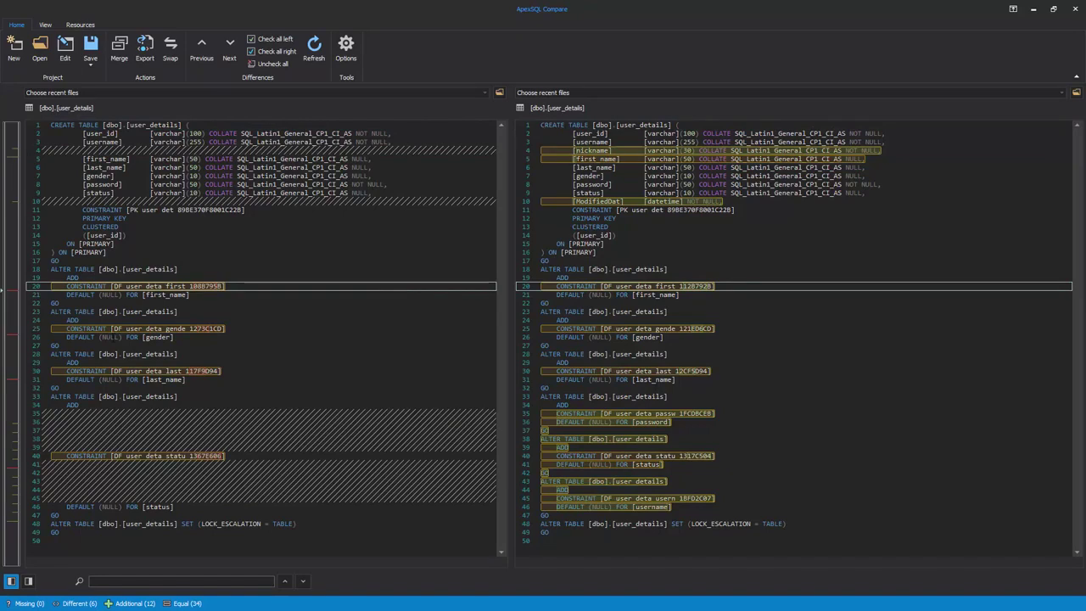
left_click(597, 151)
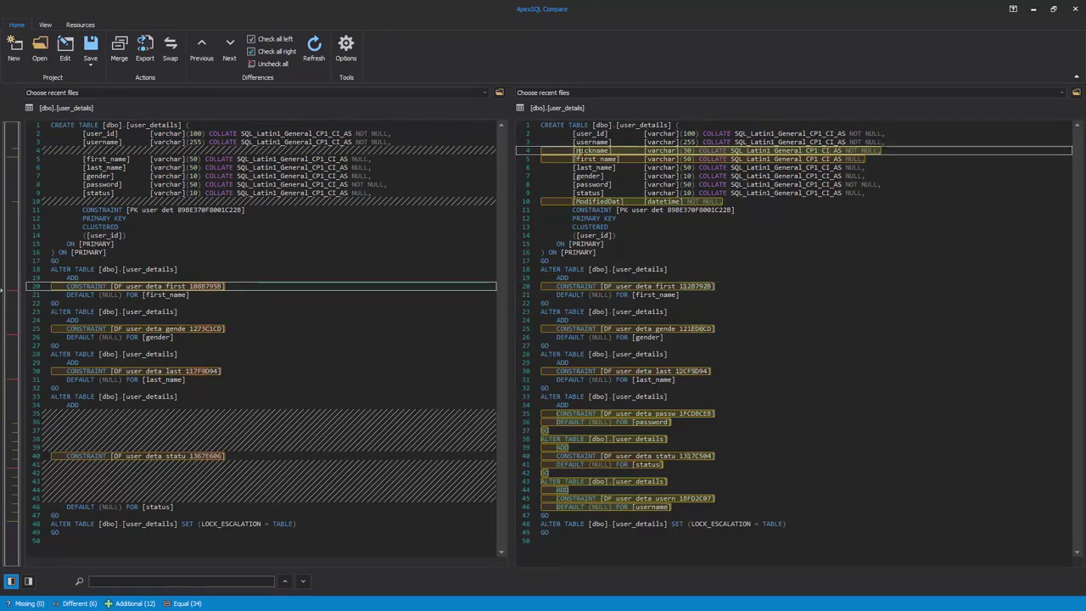
left_click(597, 159)
left_click(587, 203)
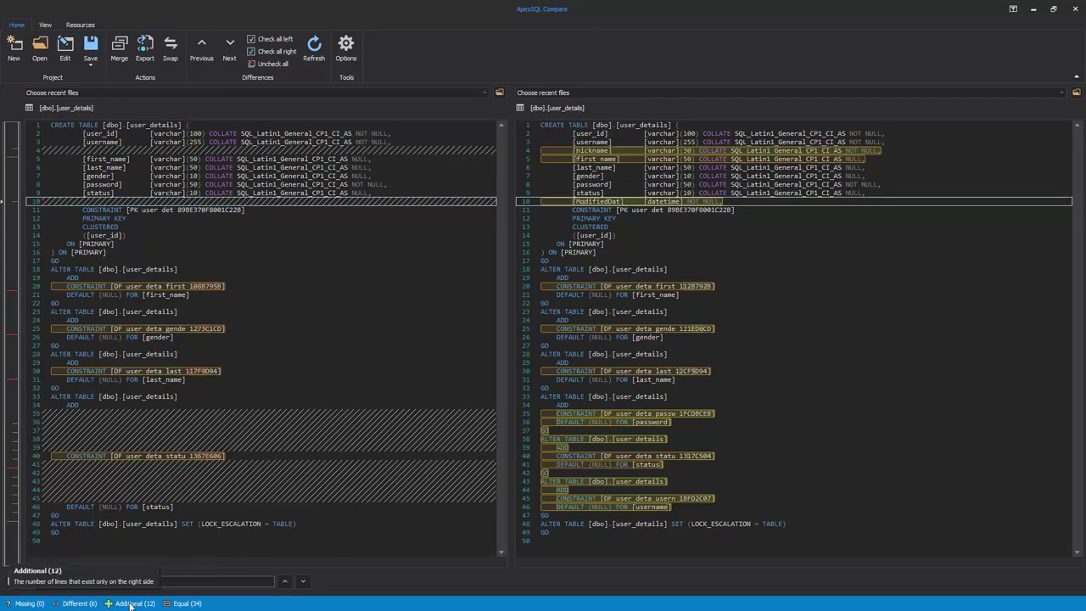
left_click(180, 603)
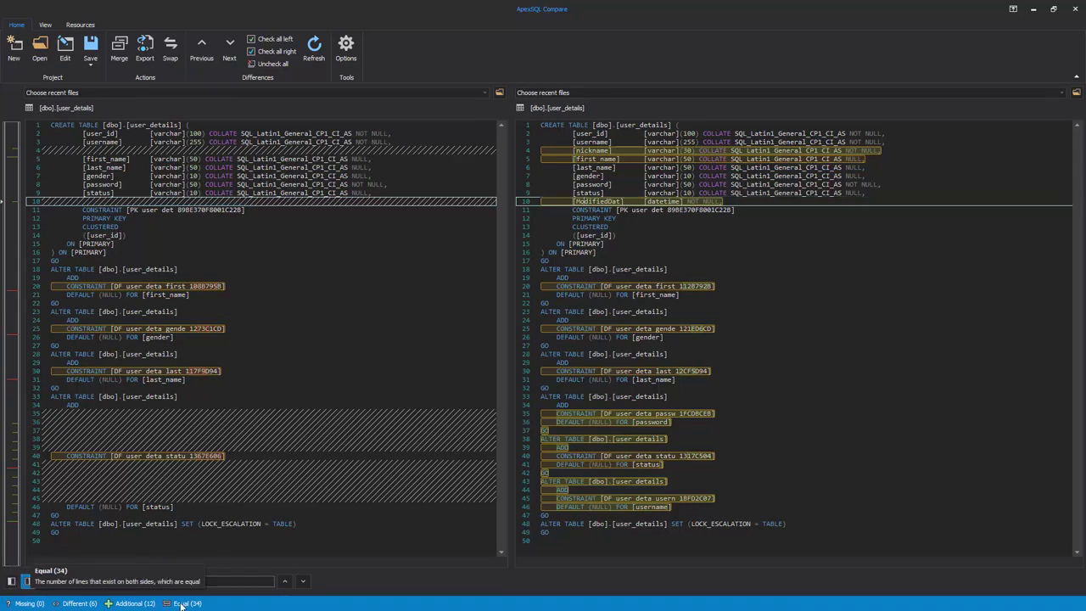
left_click(4, 179)
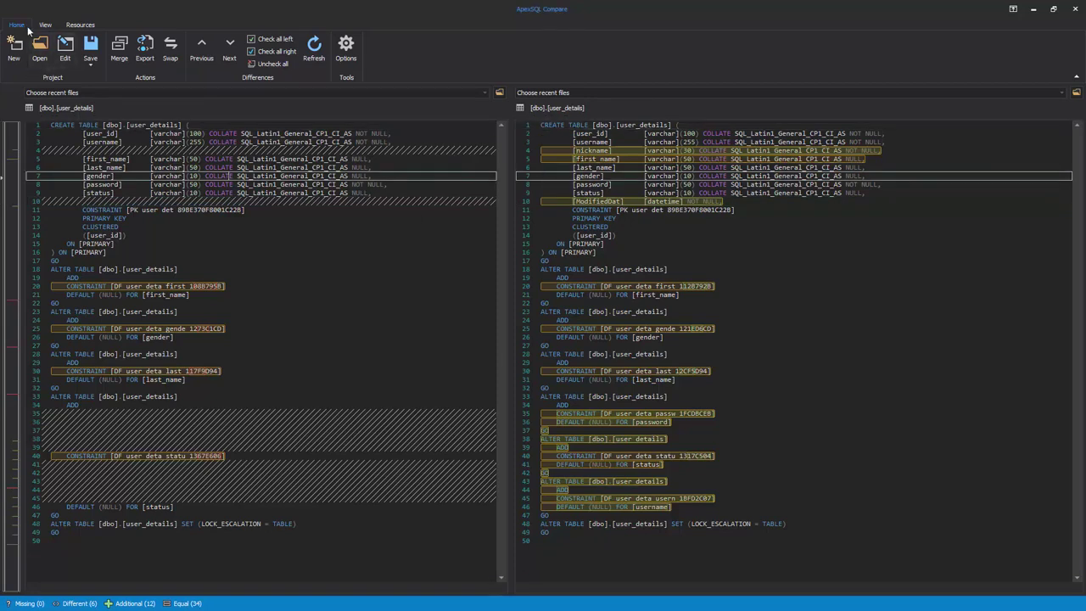
Show the merge view for the two user_details scripts and search for "status"
left_click(128, 64)
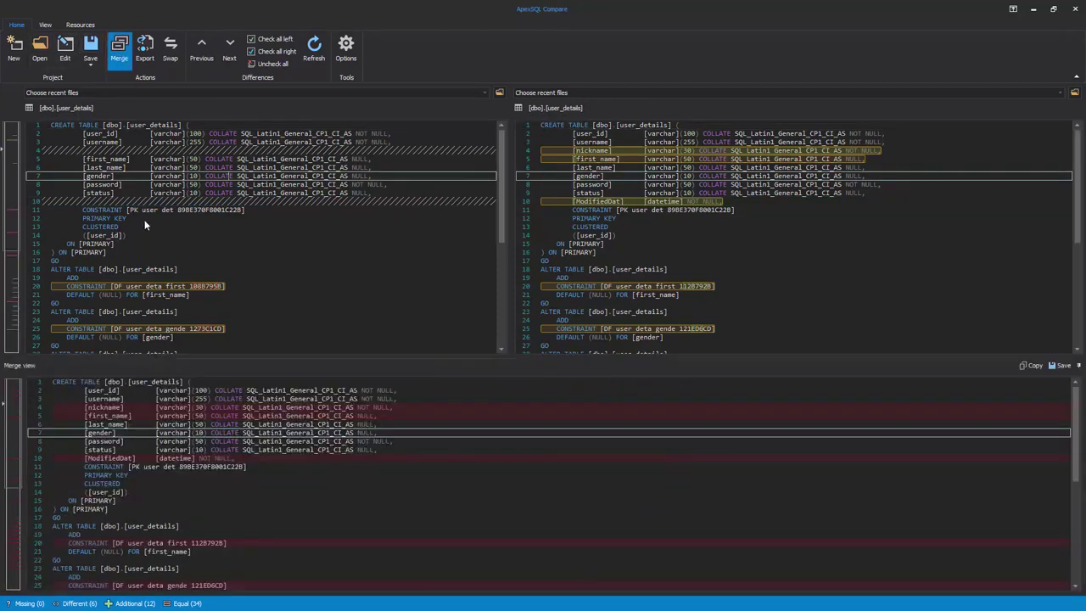
left_click(241, 368)
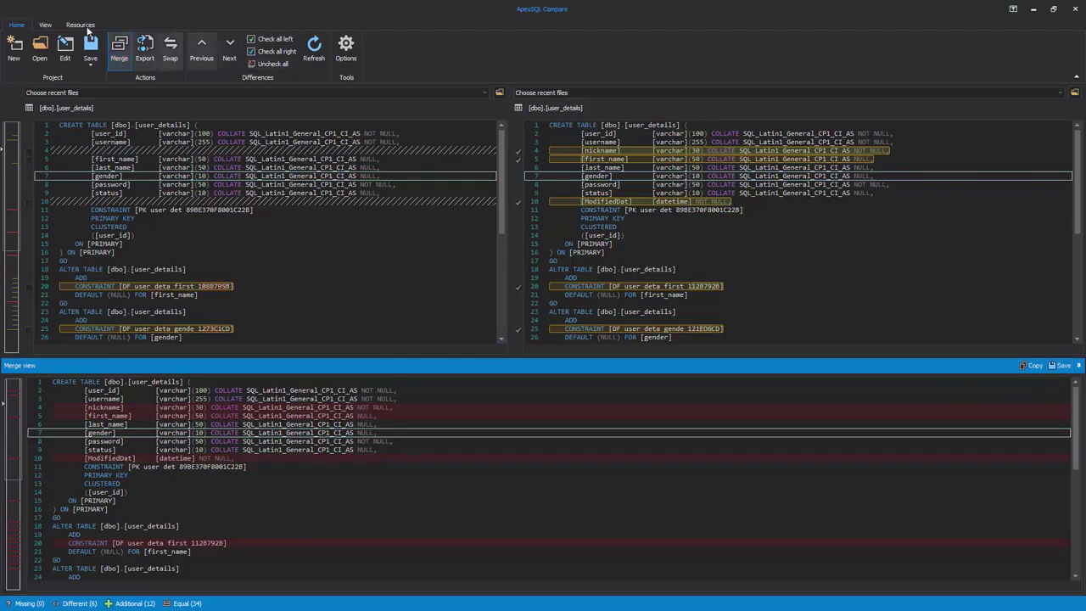
left_click(46, 26)
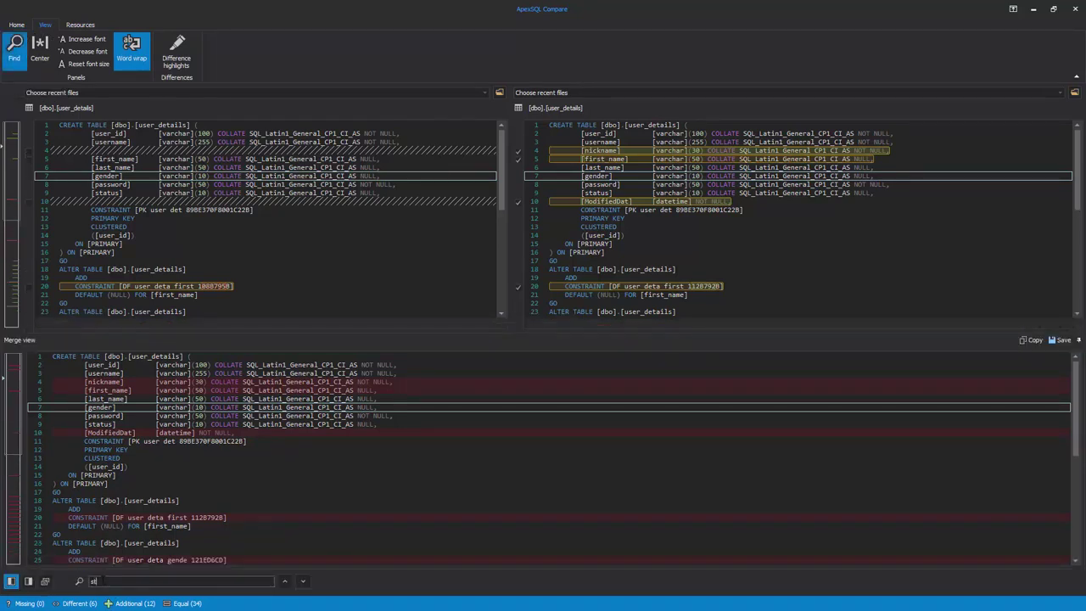
type("tus")
double_click(99, 581)
left_click(301, 582)
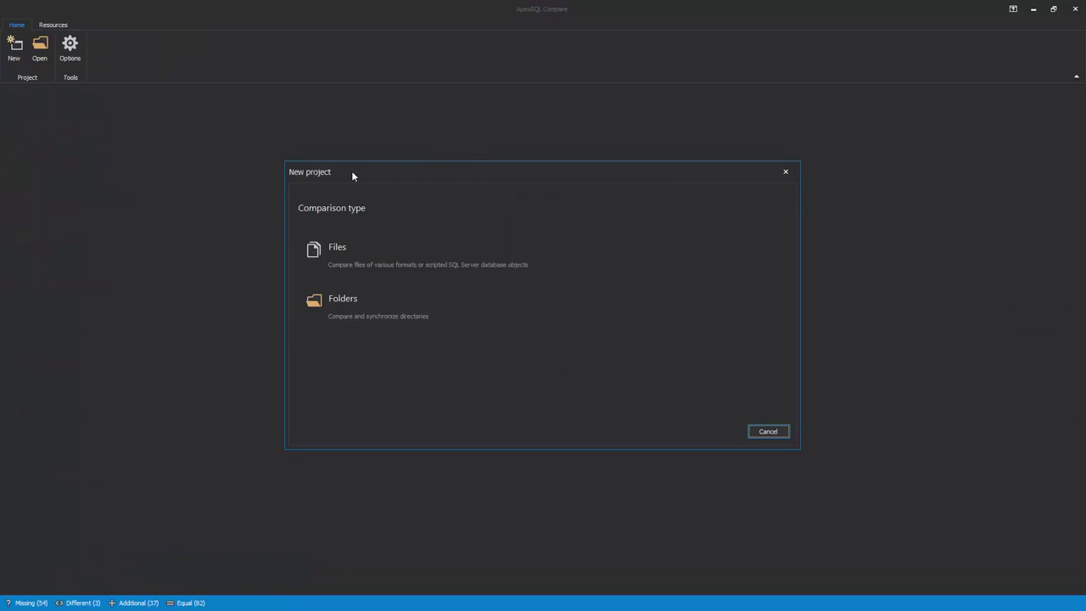
Set up a folder comparison with ApexSQL Compare\Documents as the left folder and ApexSQL Compare\Test as the right folder
left_click(373, 308)
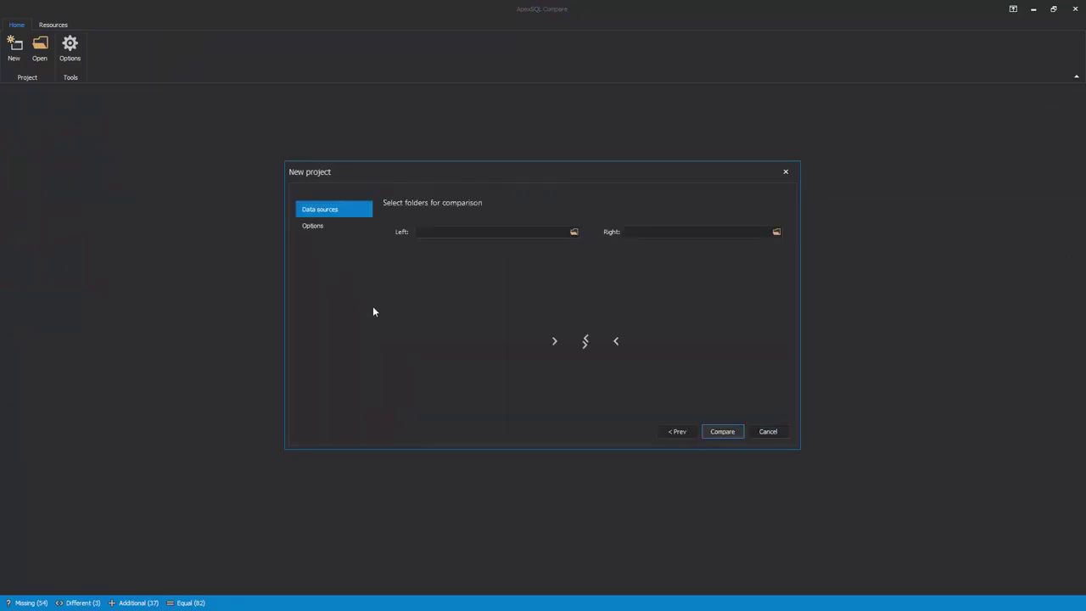
left_click(573, 231)
left_click(533, 359)
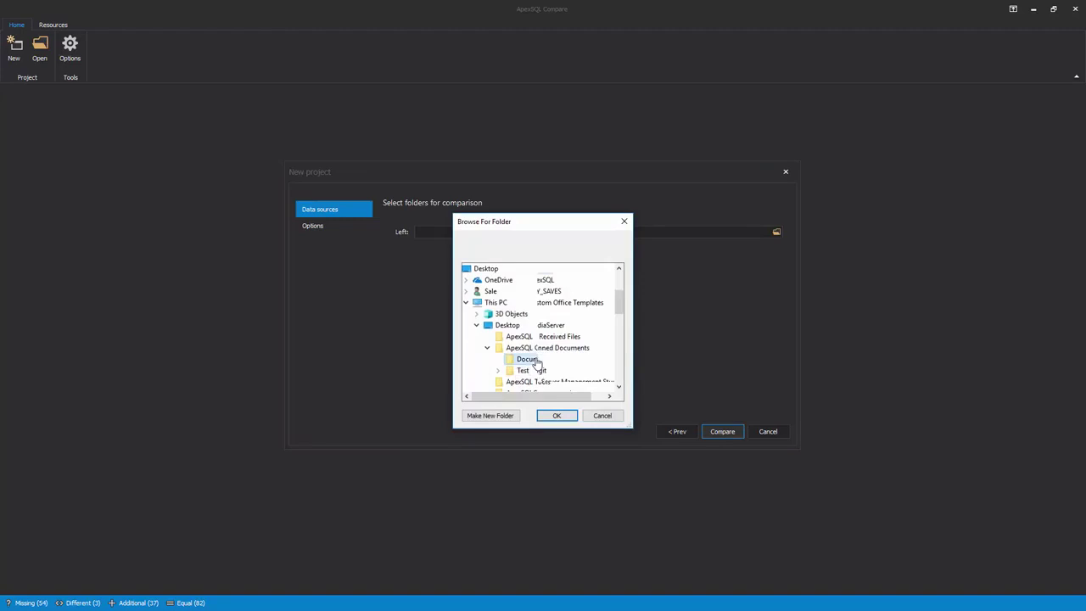
left_click(557, 415)
left_click(777, 232)
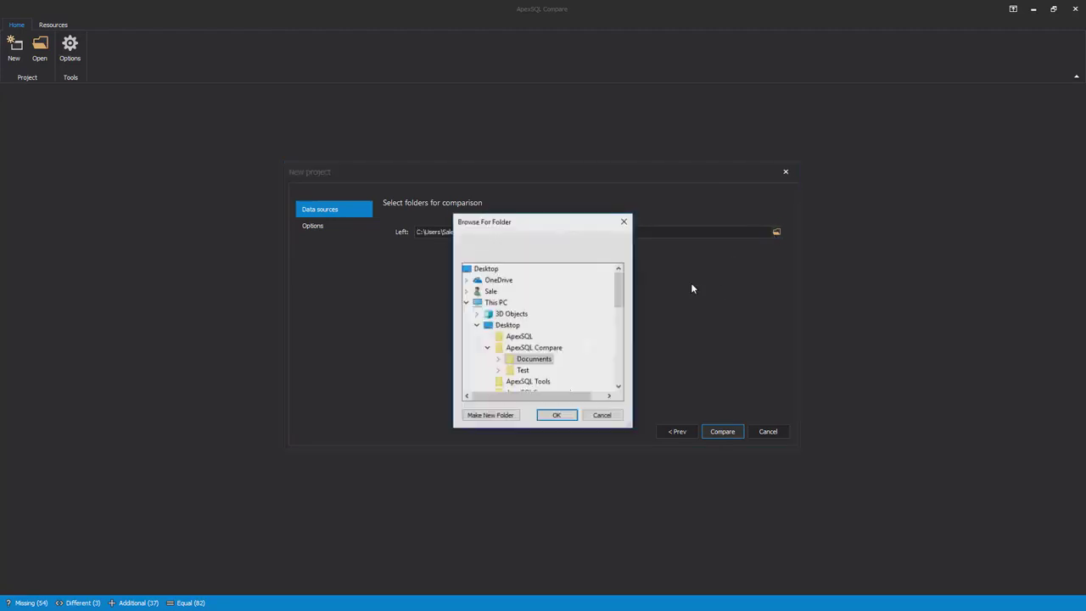
left_click(521, 366)
left_click(558, 415)
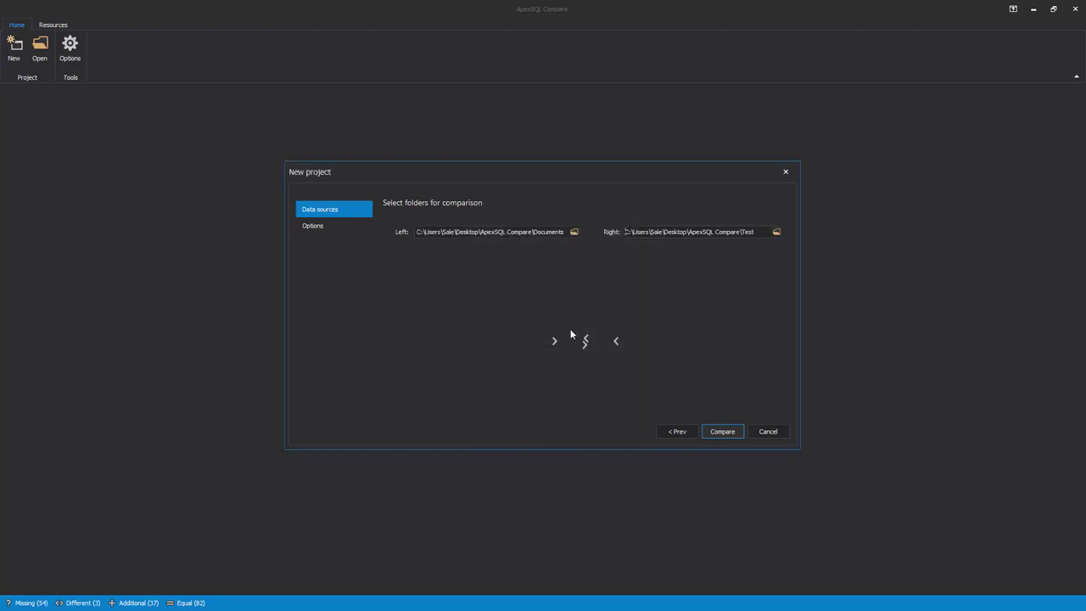
Toggle hidden-file comparison, keep *.bak, *.exe and *.dll files ignored, and run the folder comparison
left_click(316, 225)
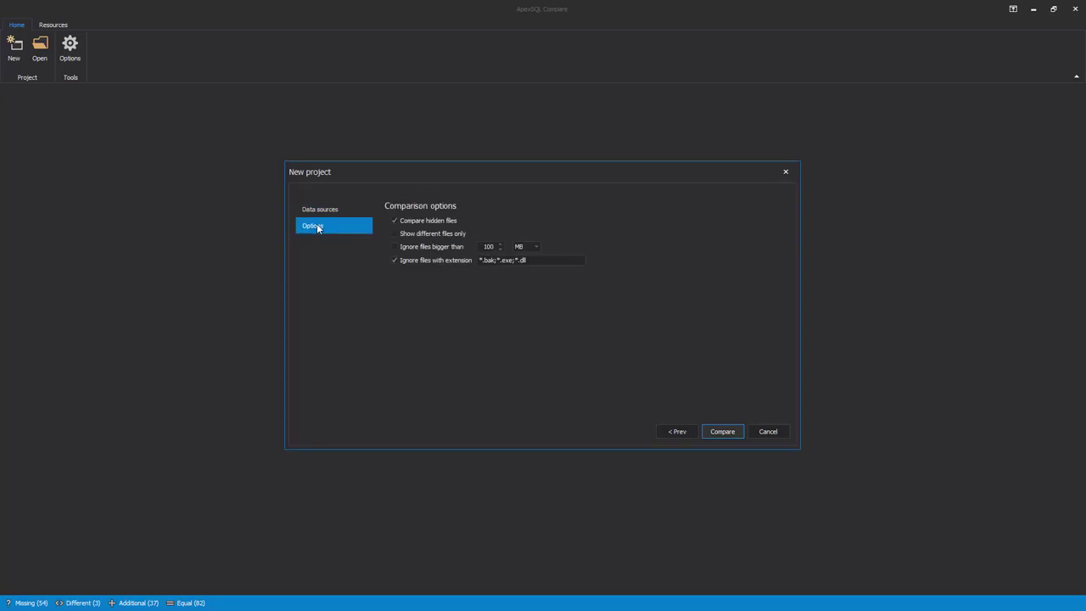
left_click(394, 220)
left_click(394, 260)
left_click(394, 260)
left_click(720, 432)
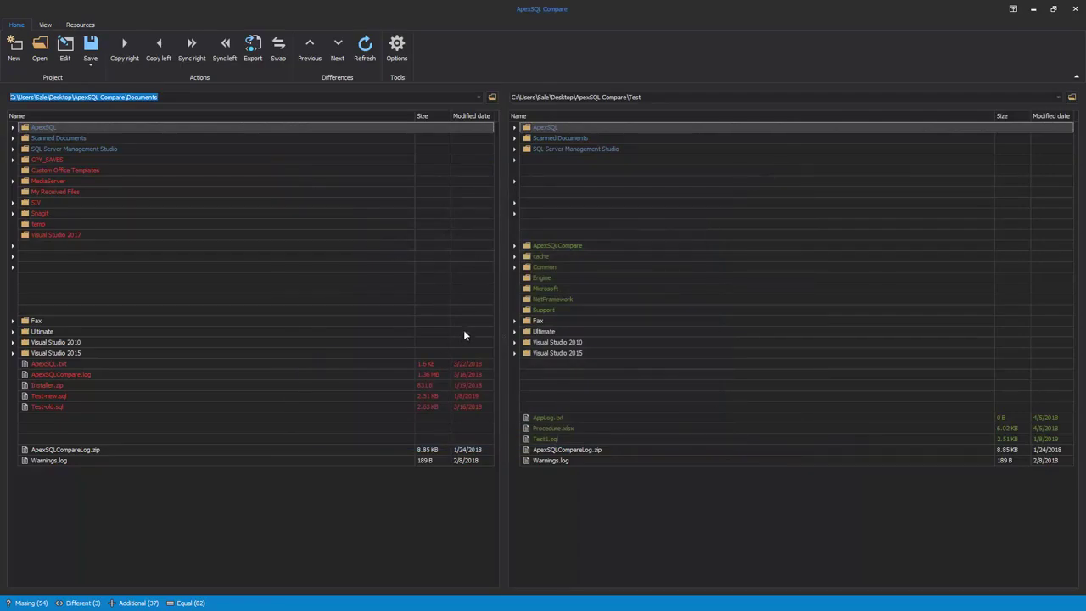
Examine the folders that exist only in Documents, such as CPY_SAVES and MediaServer, against their empty counterparts in Test
left_click(239, 160)
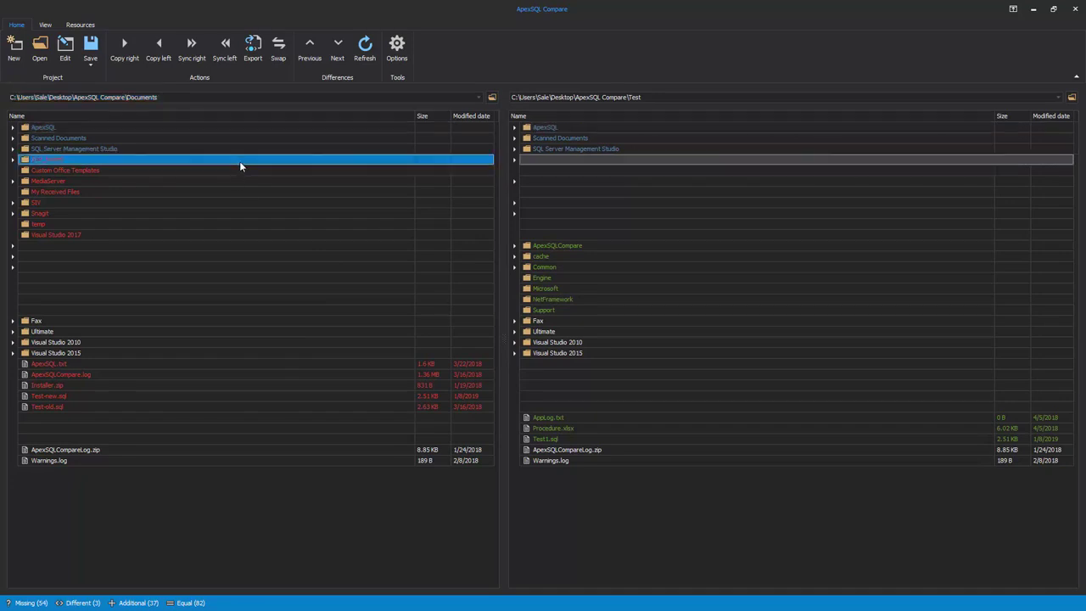
left_click(237, 171)
left_click(229, 182)
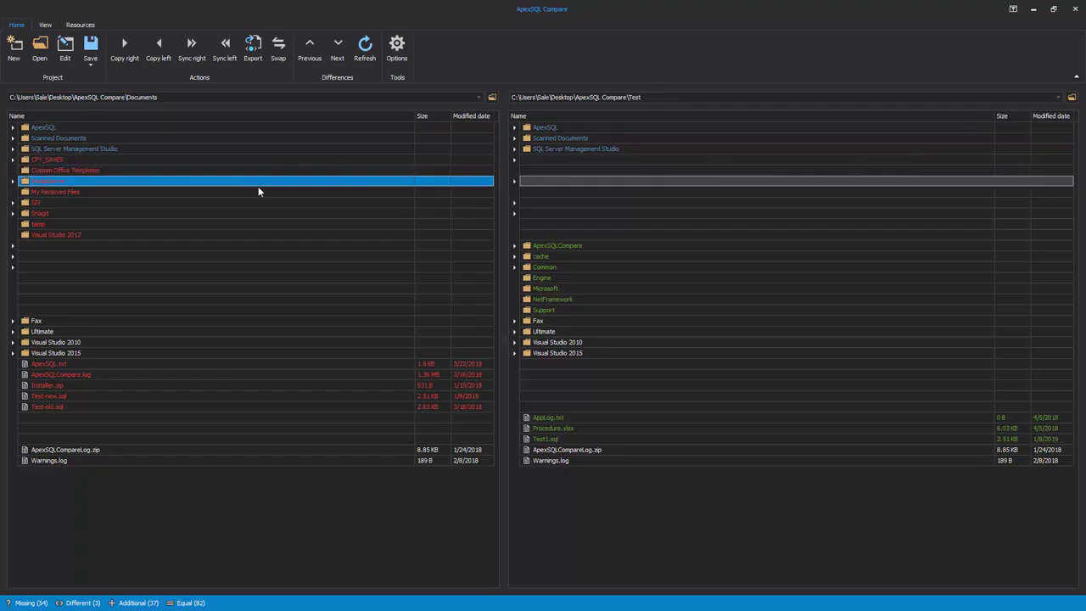
left_click(559, 161)
left_click(557, 171)
left_click(555, 182)
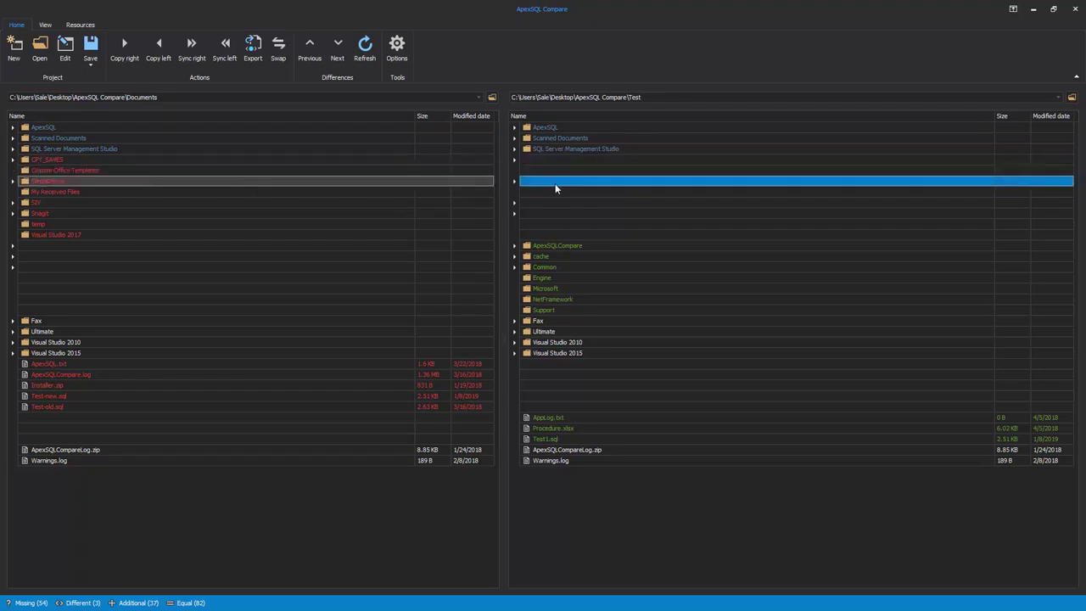
left_click(553, 191)
Examine the differing ApexSQL, Scanned Documents and SQL Server Management Studio folders on both sides of the comparison
left_click(161, 127)
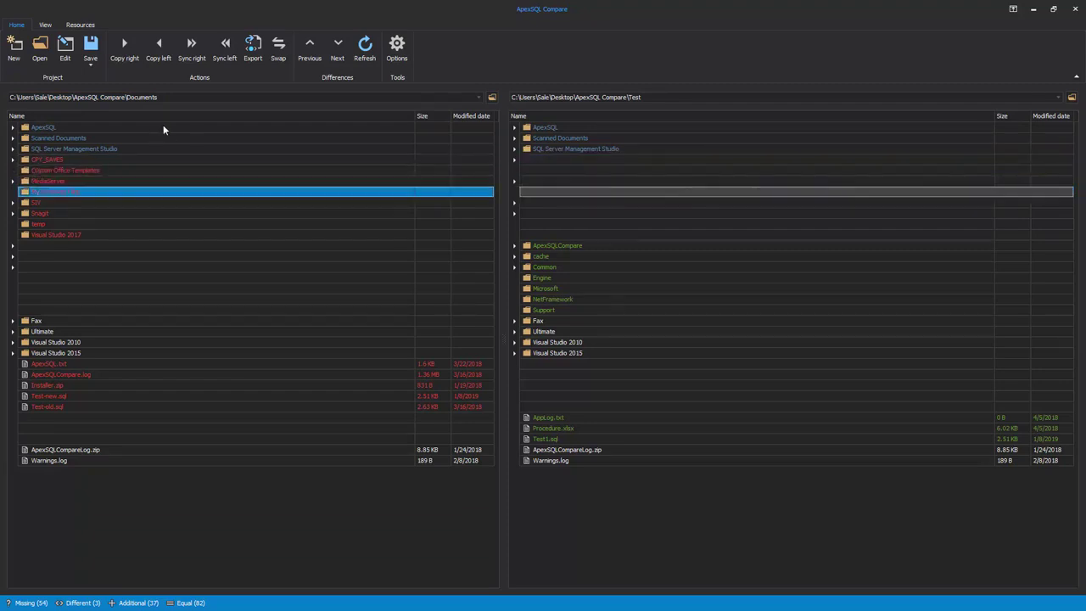
left_click(564, 131)
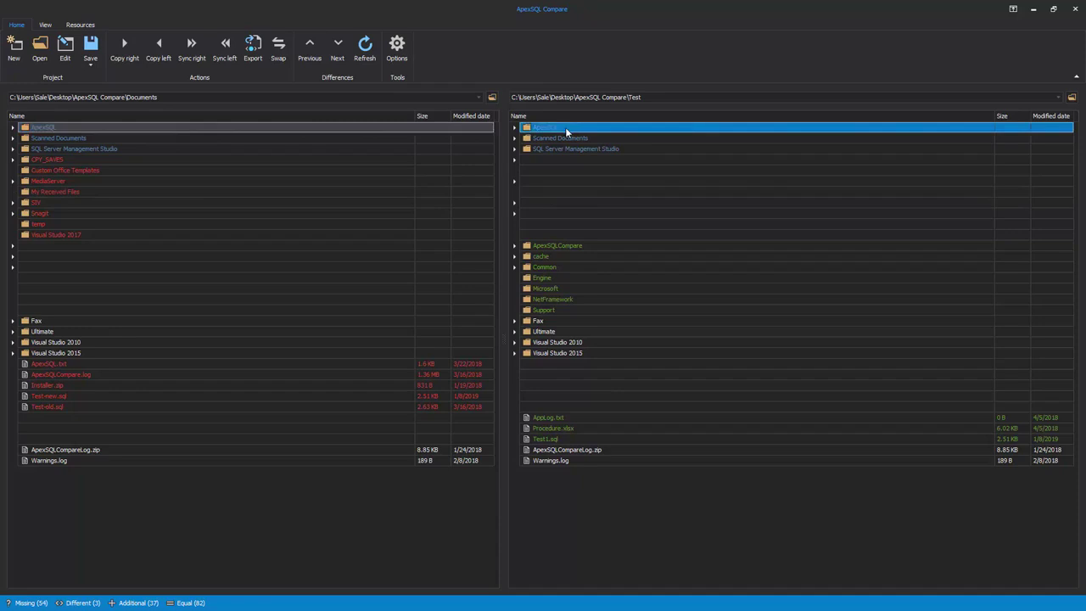
left_click(565, 138)
left_click(345, 139)
left_click(345, 147)
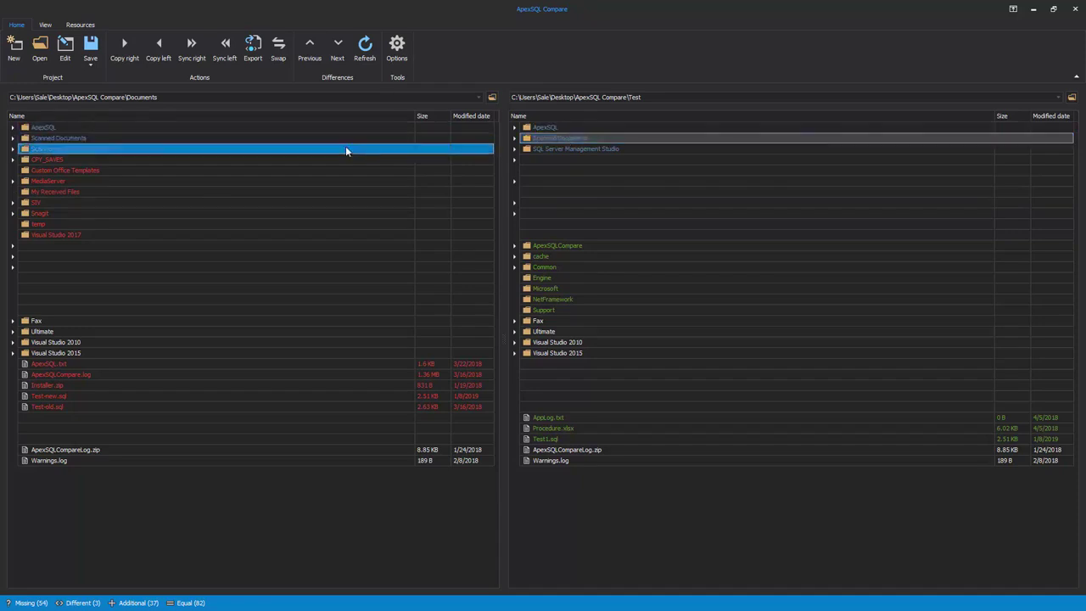
left_click(565, 148)
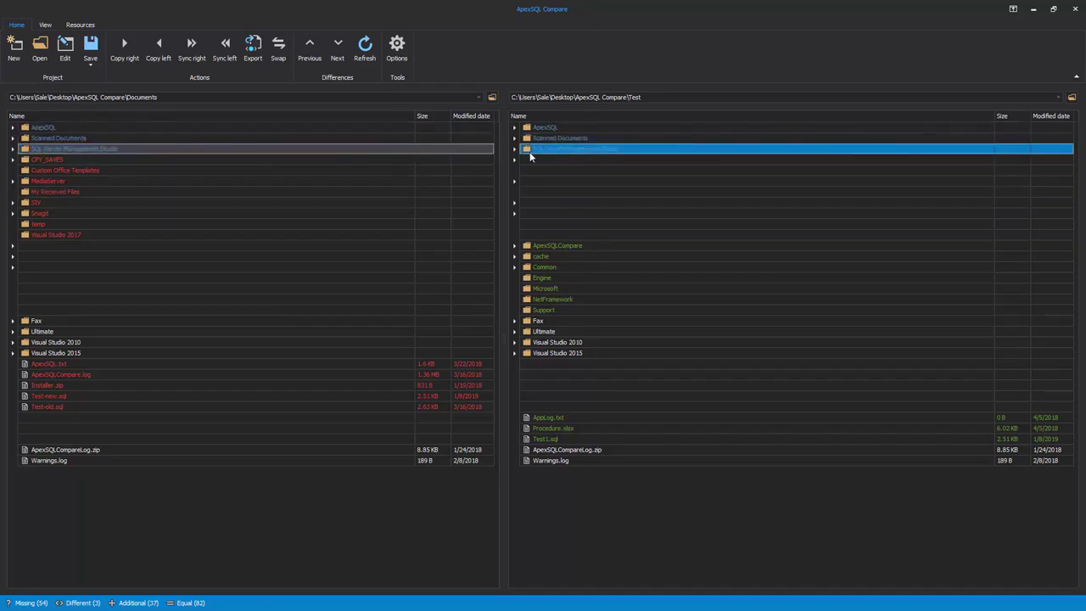
Examine the folders that exist only in Test, such as ApexSQLCompare, cache and Common, against their empty counterparts in Documents
left_click(584, 244)
left_click(580, 256)
left_click(573, 265)
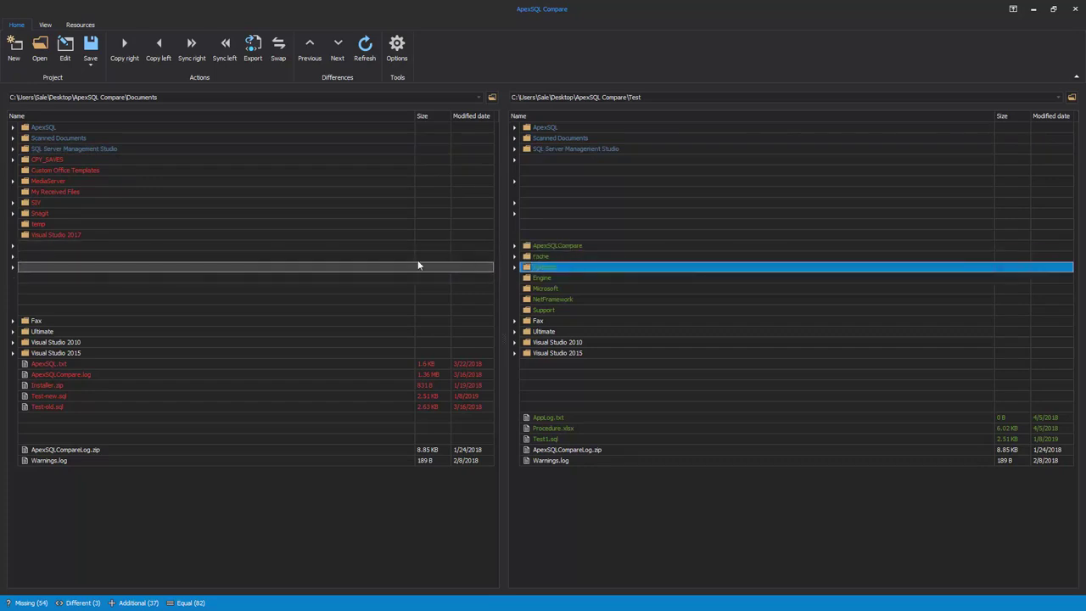
left_click(376, 256)
left_click(366, 268)
left_click(367, 277)
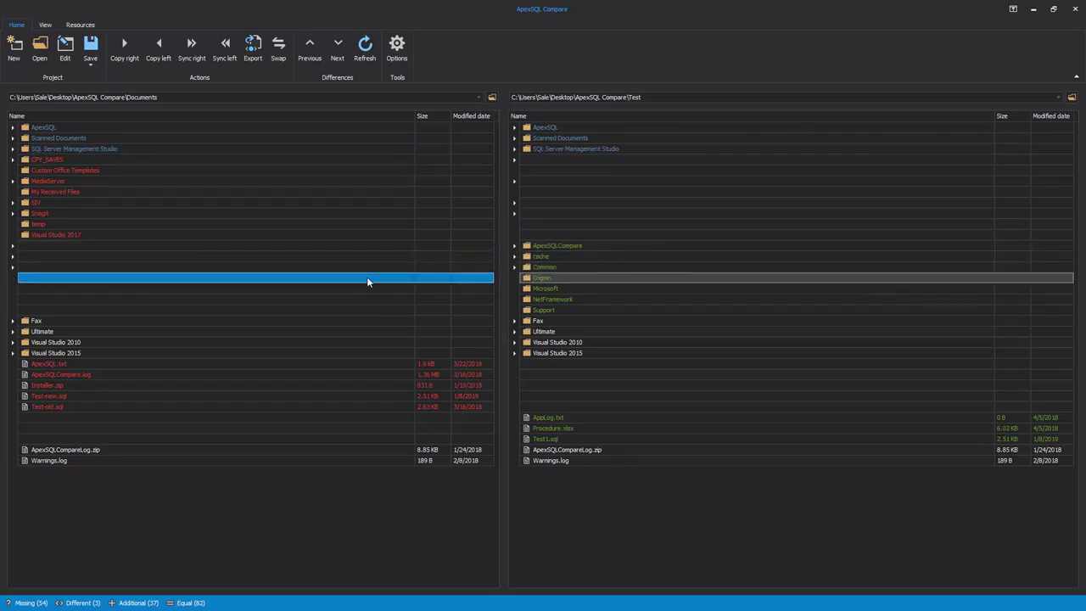
Examine the equal Fax, Ultimate and Visual Studio 2010 folders in the two compared folders
left_click(170, 323)
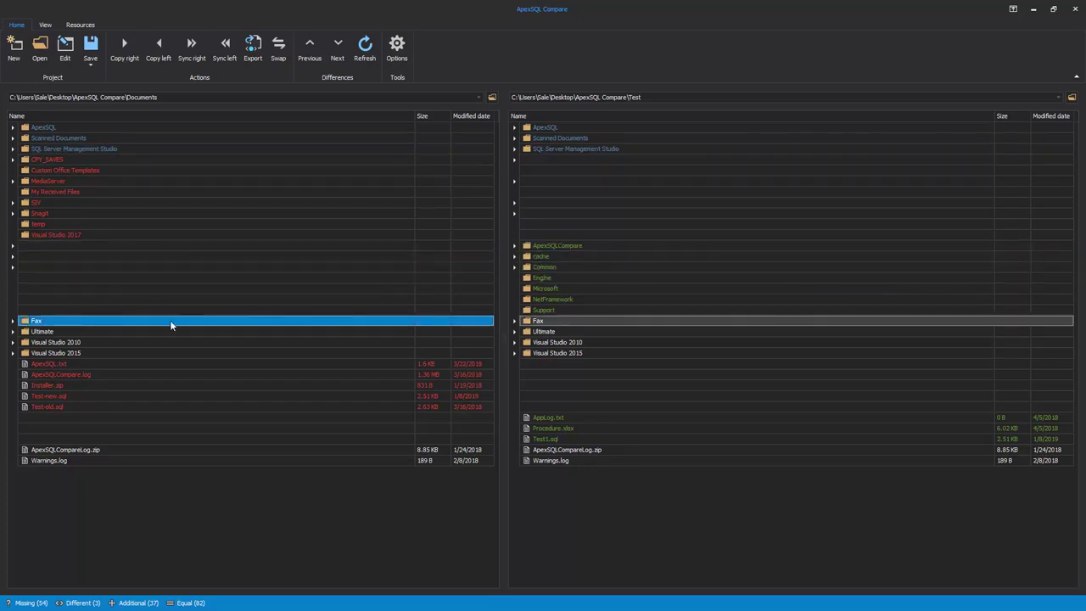
left_click(577, 320)
left_click(554, 331)
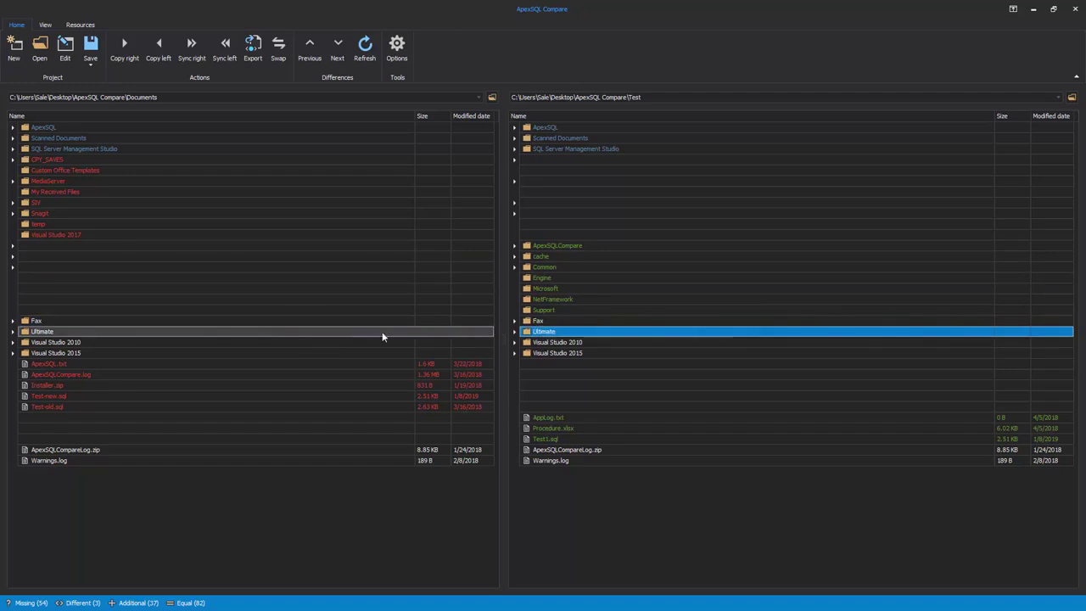
left_click(334, 331)
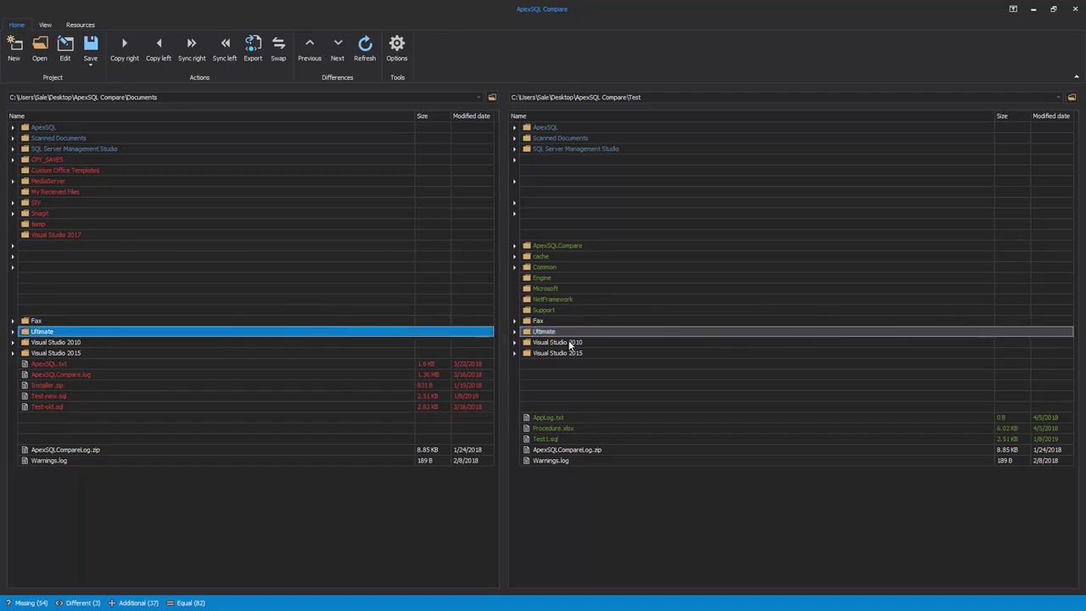
left_click(538, 343)
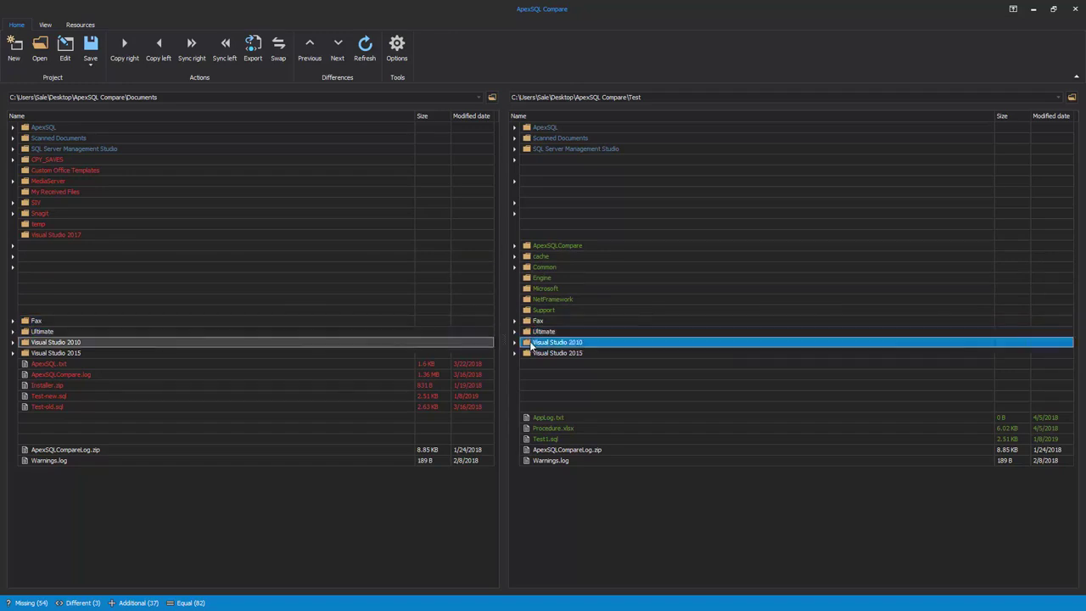
Select Scanned Documents, Custom Office Templates and My Received Files in Documents, and try to synchronize all files from Test to Documents
left_click(82, 138)
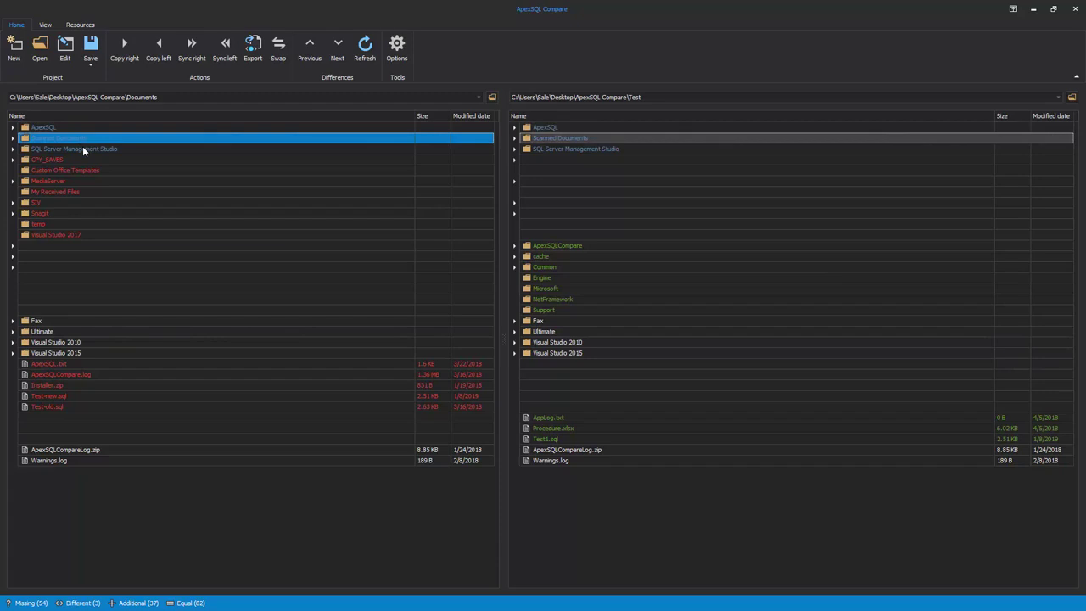
left_click(73, 169, "ctrl")
left_click(73, 192, "ctrl")
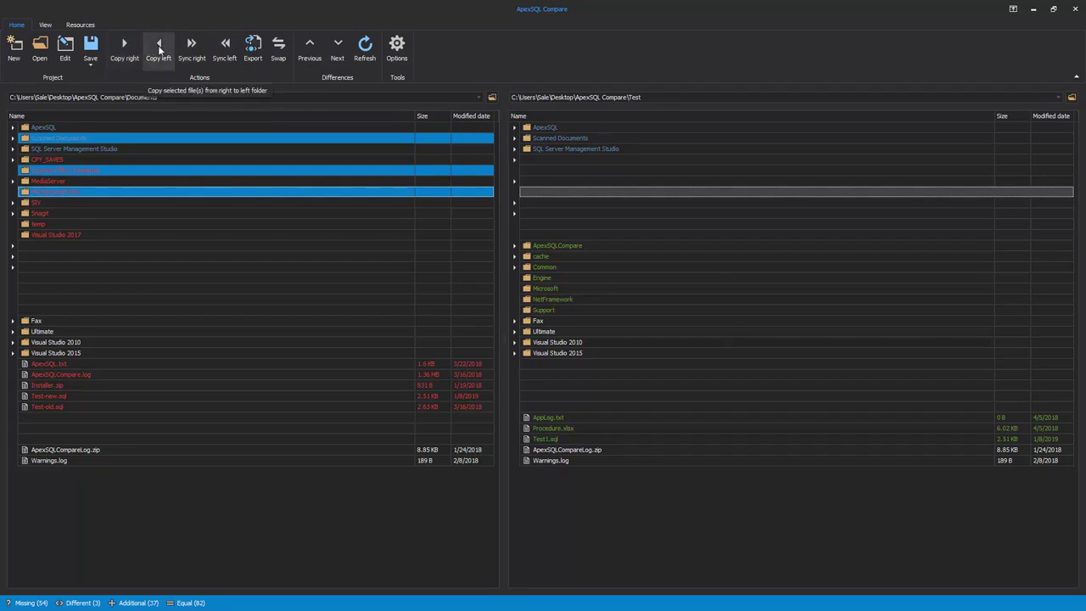
left_click(187, 96)
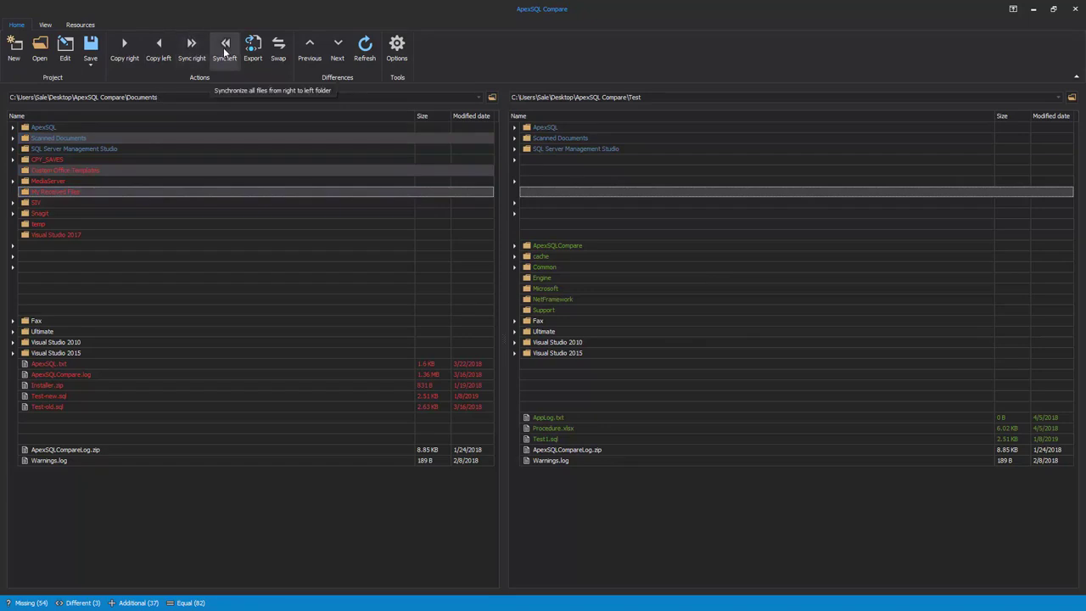
left_click(225, 51)
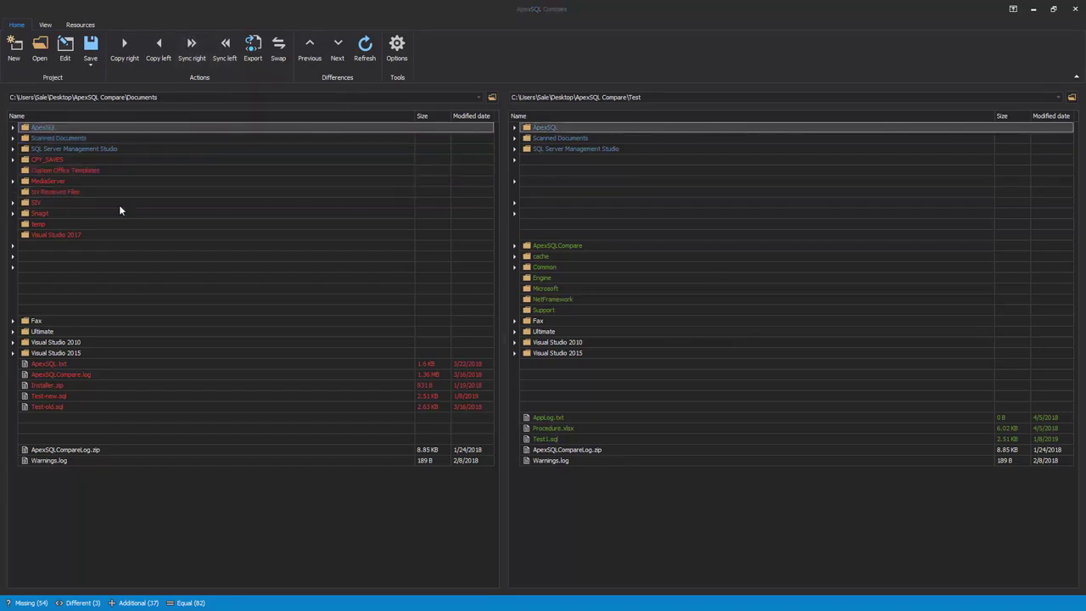
Synchronize all files from the Documents folder to the Test folder, overwriting files with the same name
left_click(174, 126)
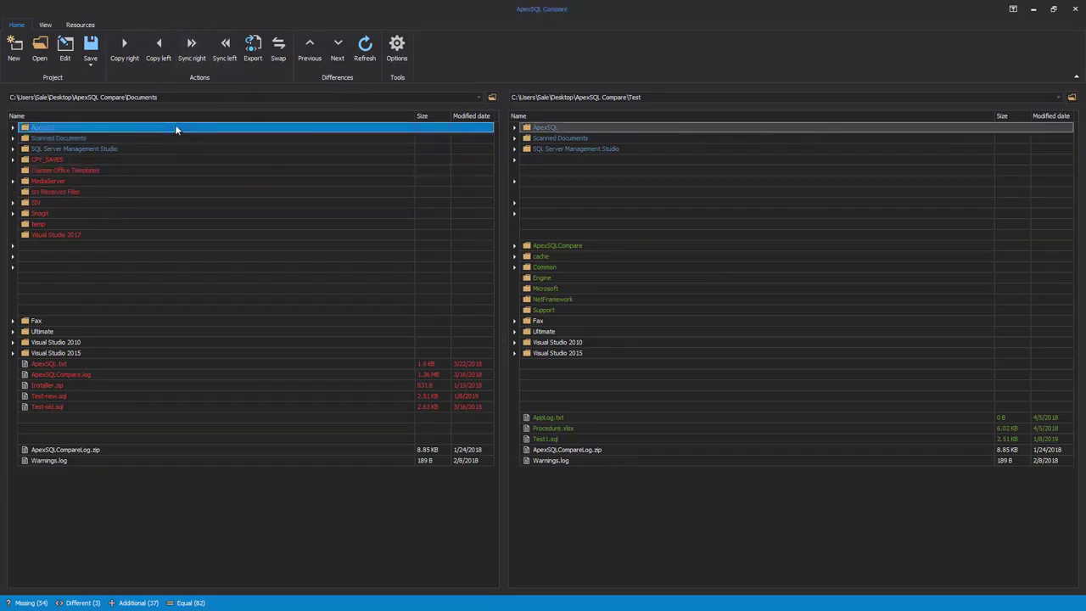
left_click(606, 128)
left_click(247, 127)
left_click(193, 48)
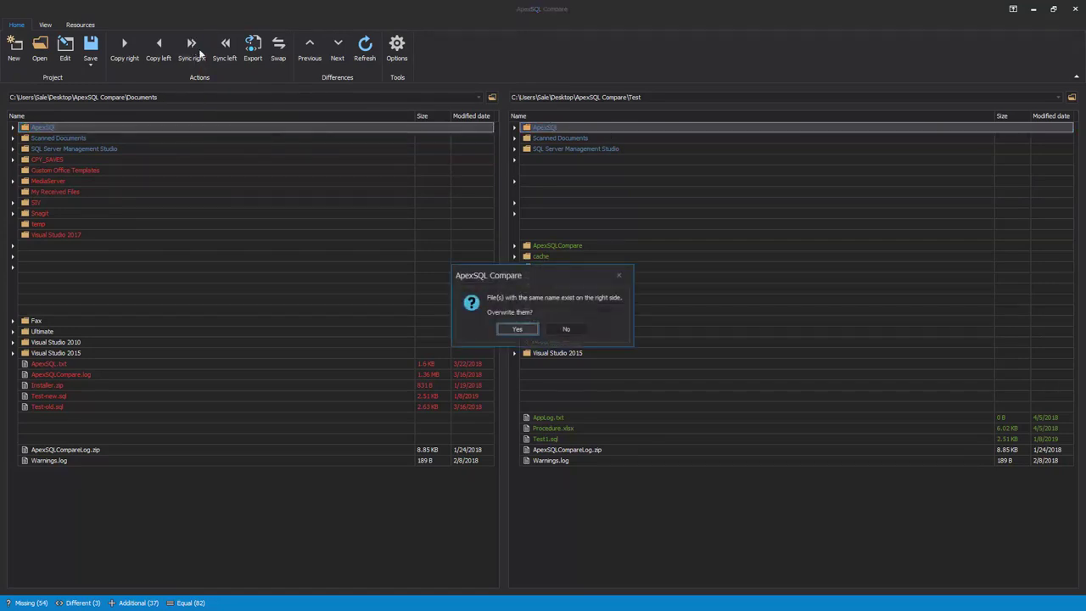
left_click(519, 330)
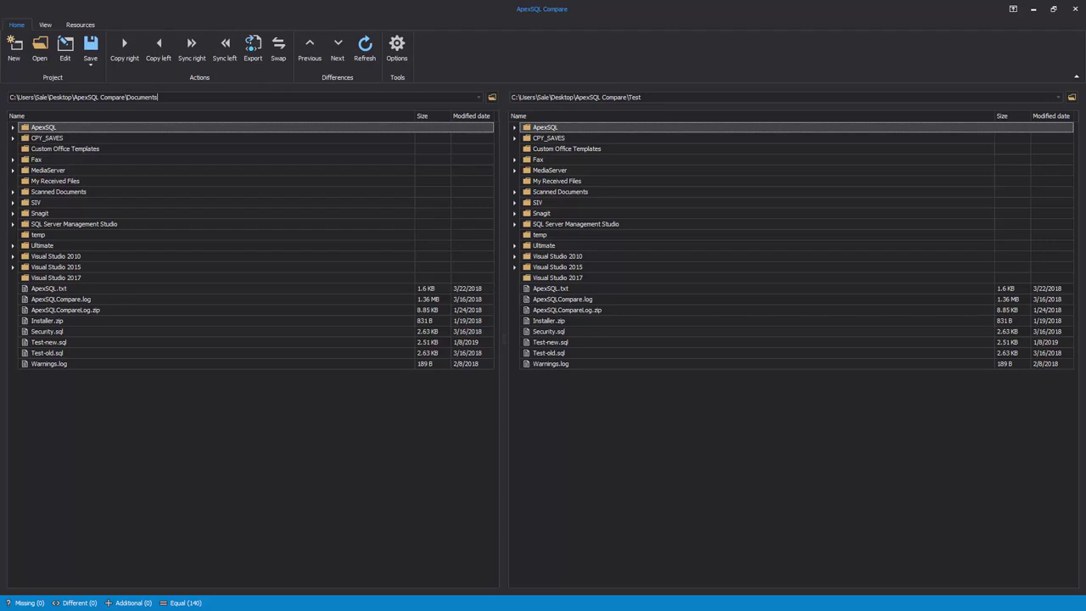
key("Return")
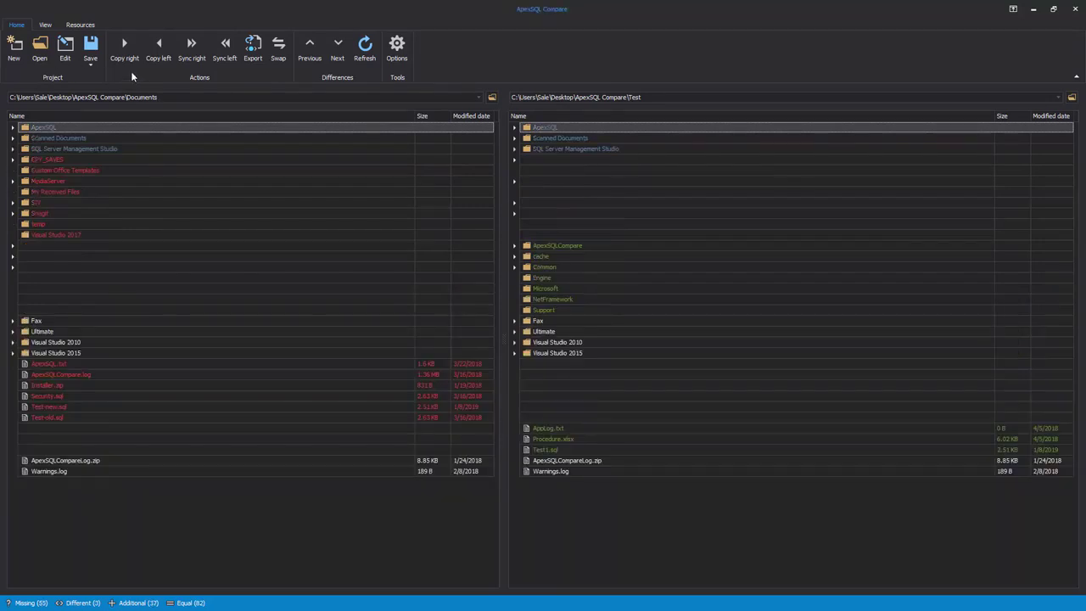
Open the batch script settings for the folder comparison and toggle the HTML export off and back on
left_click(90, 64)
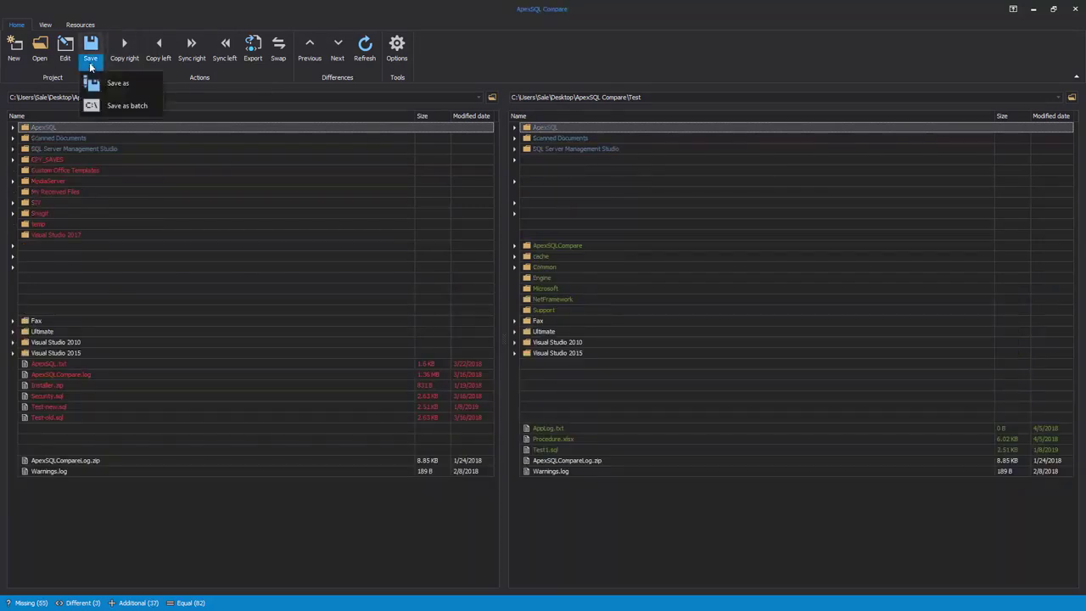
left_click(125, 106)
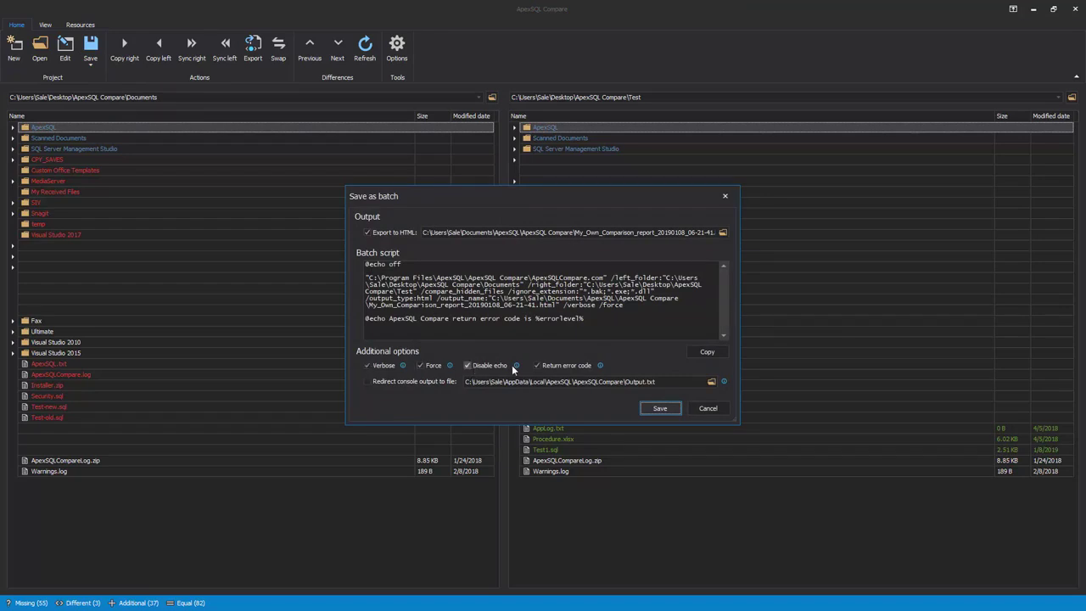
left_click(367, 232)
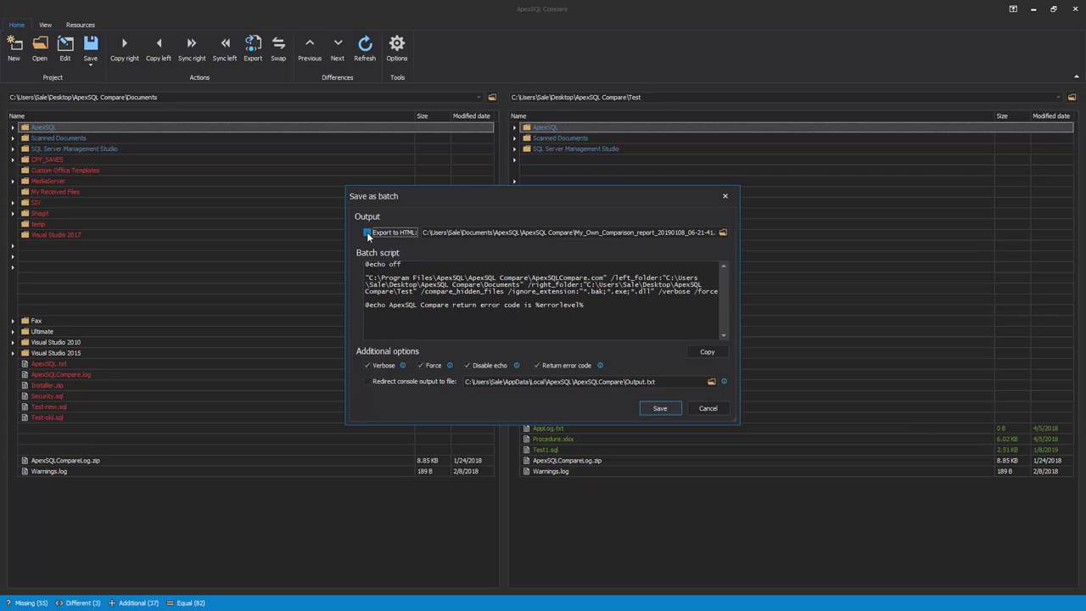
left_click(366, 232)
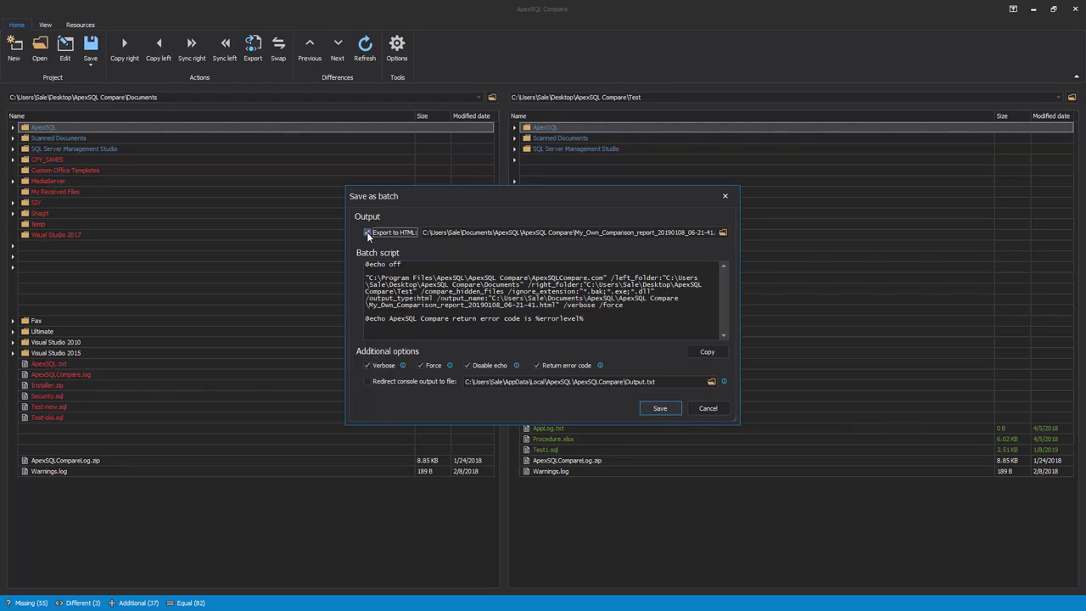
Toggle Verbose, Force, Disable echo and Return error code off and back on, and proceed to naming the batch script file for saving
left_click(376, 367)
left_click(375, 367)
left_click(421, 364)
left_click(422, 363)
left_click(465, 364)
left_click(465, 364)
left_click(539, 364)
left_click(539, 363)
left_click(658, 409)
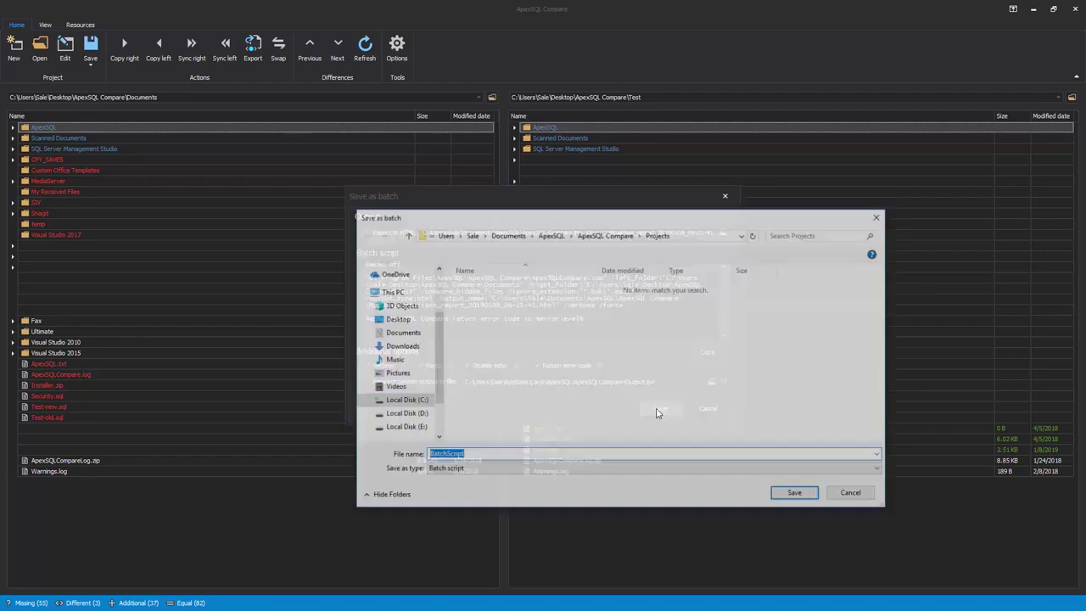
left_click(479, 455)
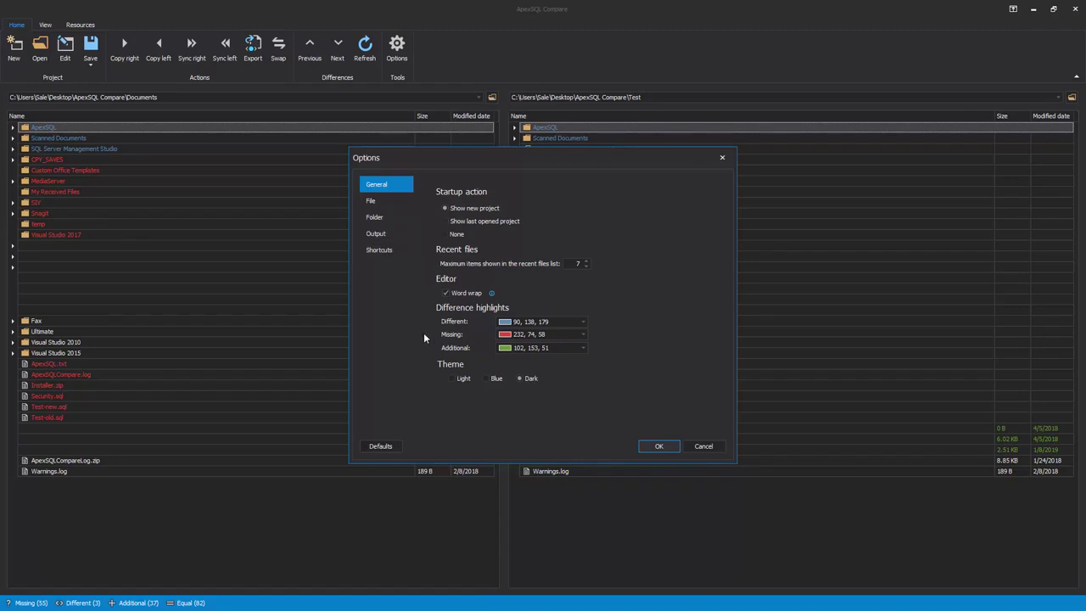
Review the File, Folder, Output and Shortcuts options, toggling Compare hidden files, and close the options
left_click(385, 202)
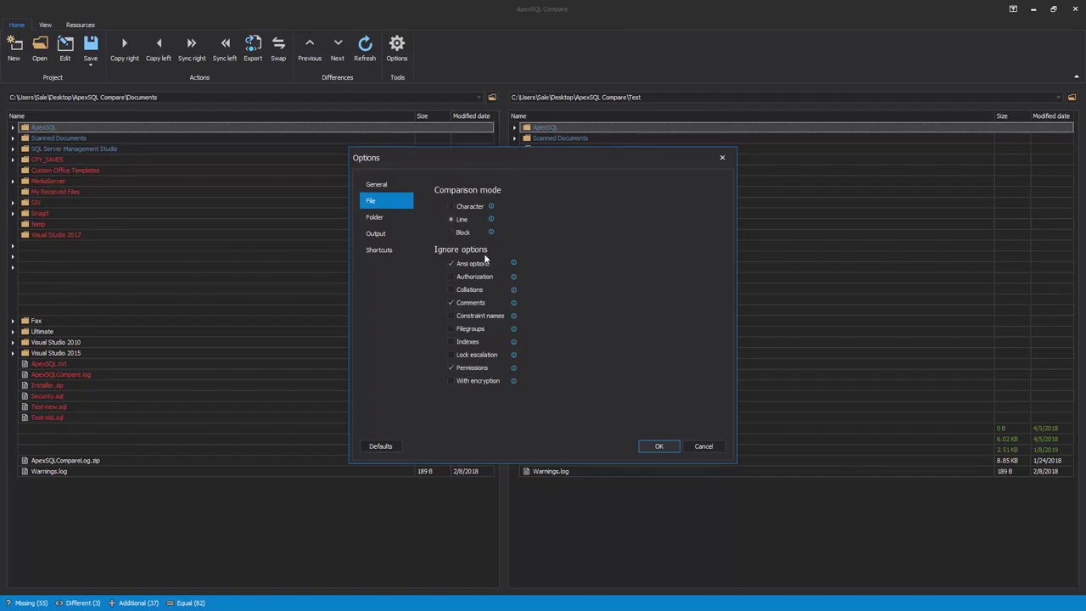
left_click(378, 220)
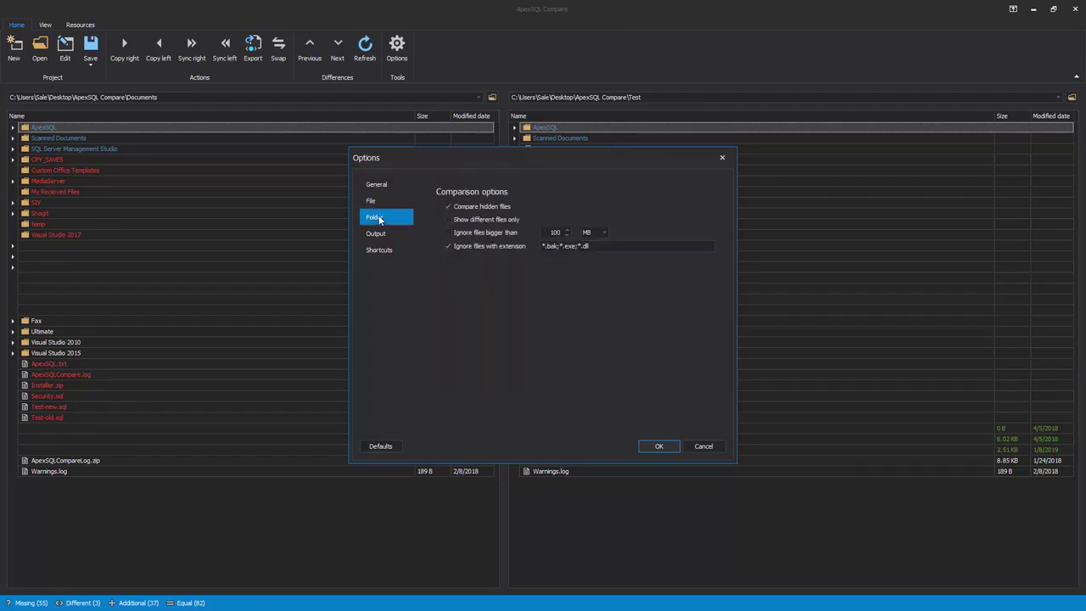
left_click(448, 207)
left_click(380, 234)
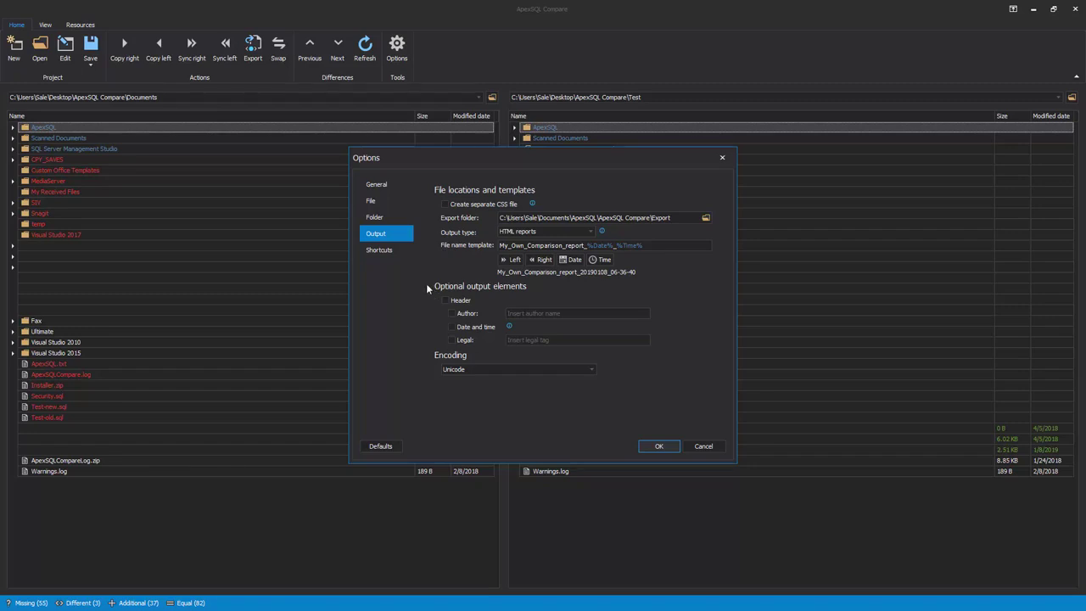
left_click(381, 251)
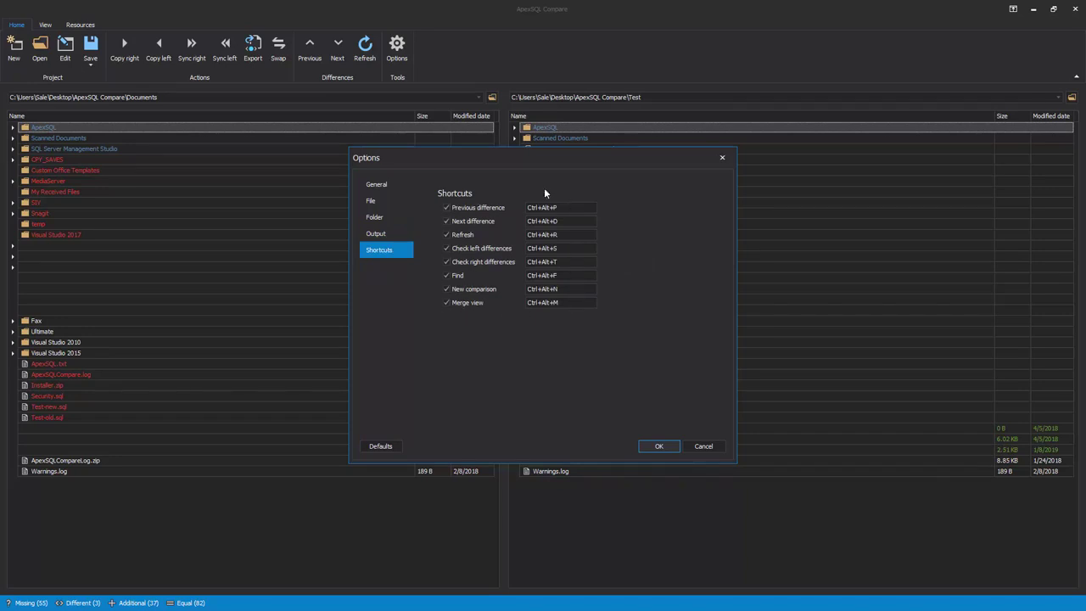
key("Return")
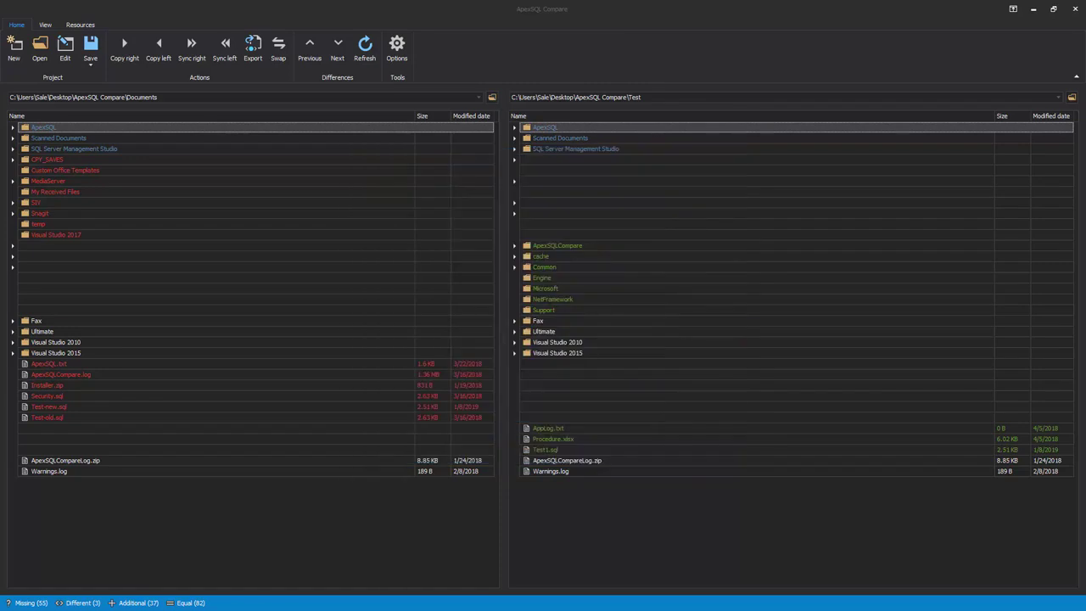
Open the difference highlight settings and show the colour choices for the Different highlight
left_click(45, 25)
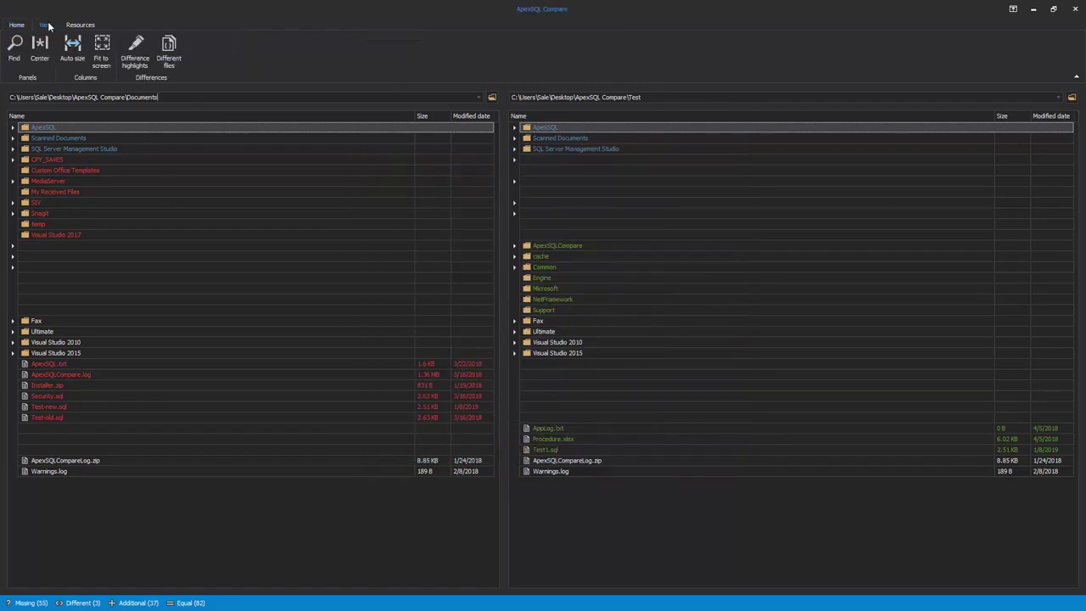
left_click(135, 49)
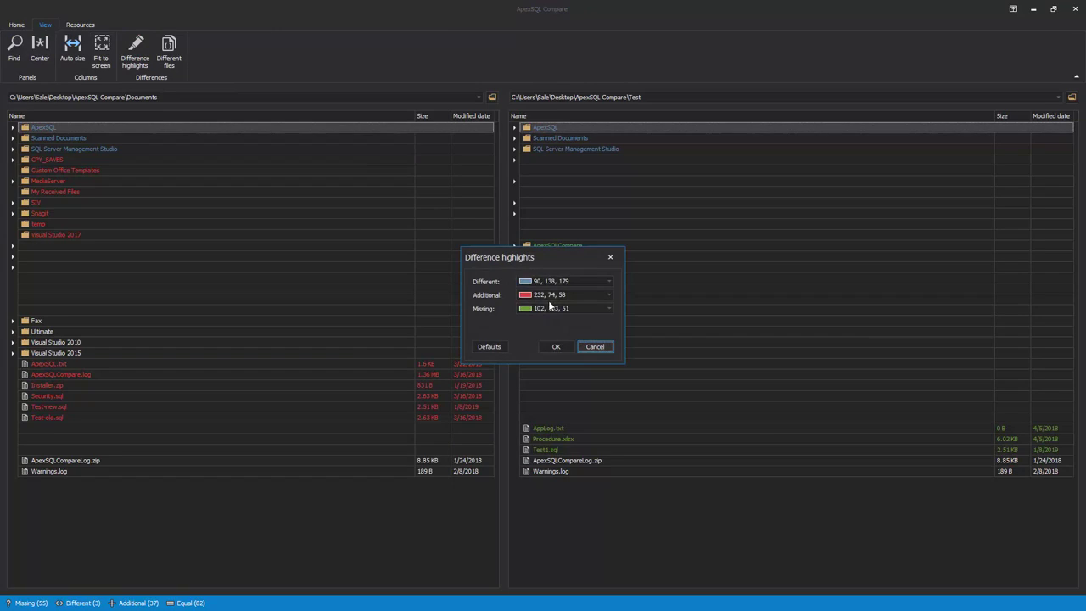
left_click(608, 281)
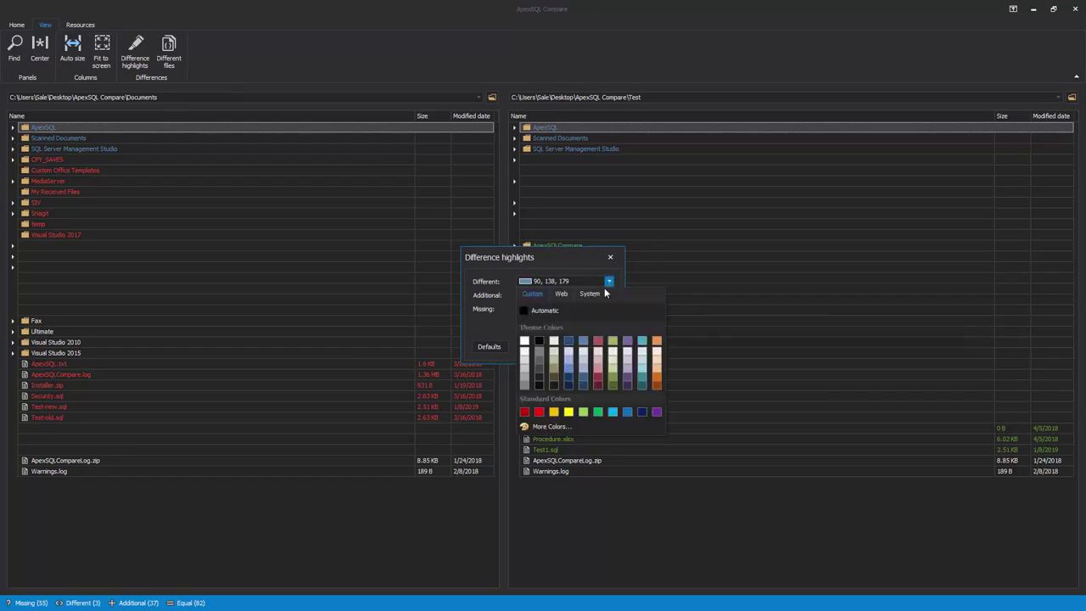